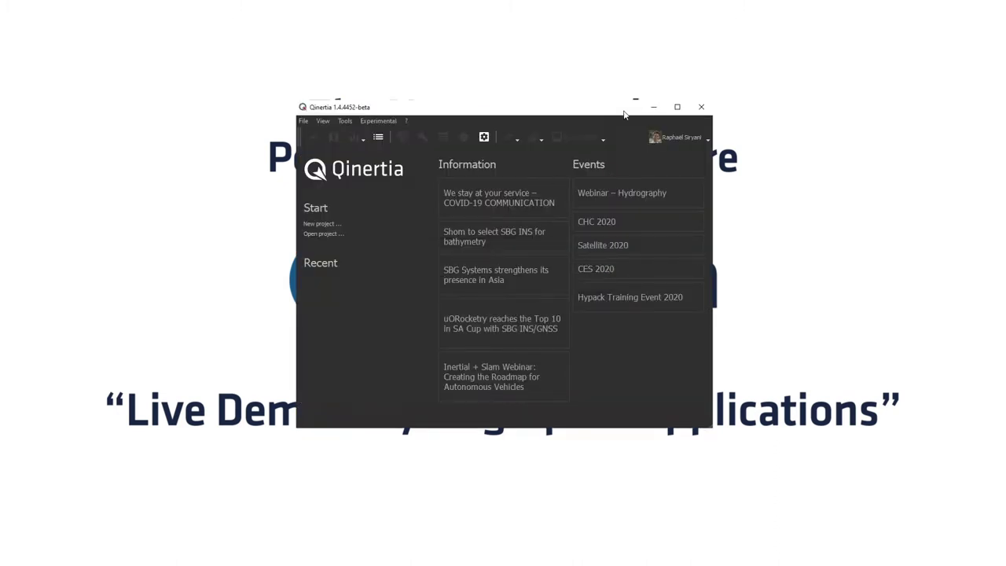
# Maximize the Qinertia window and start a new project from the Start panel.
pyautogui.doubleClick(624, 110)
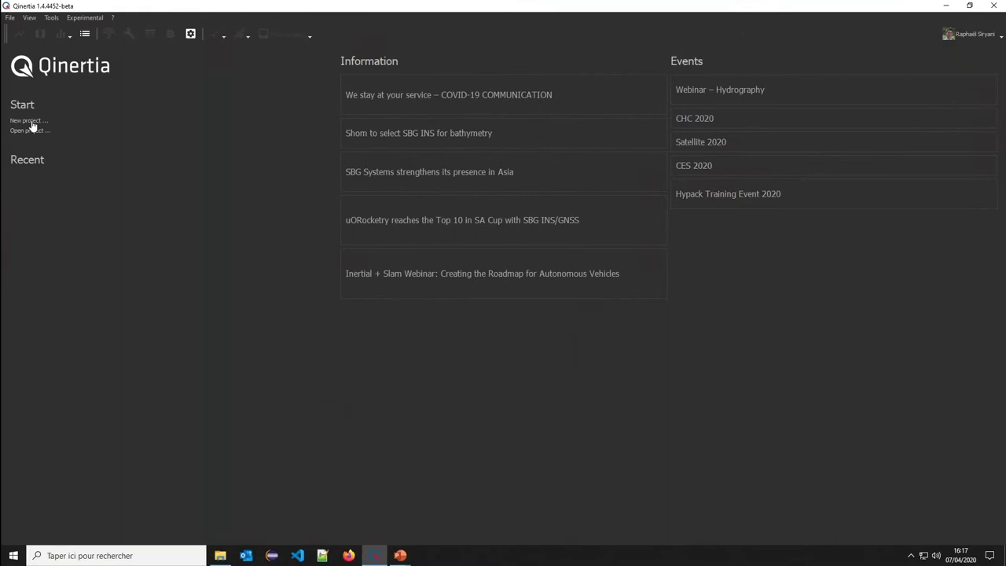
pyautogui.click(28, 121)
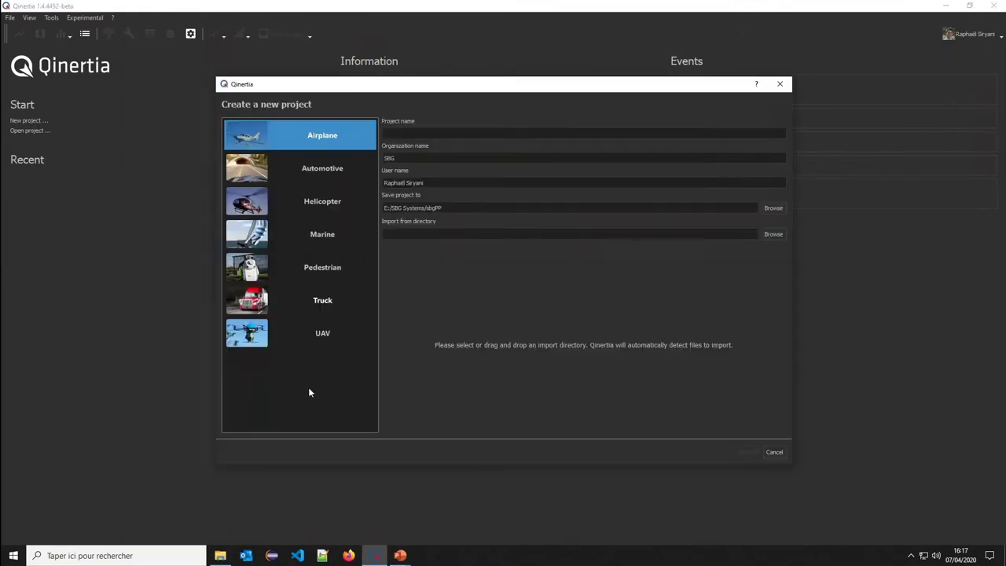
# Drop the Navsight sessionInfo.json into the dialog, creating HambourgHorizon_0001 with two sessions.
pyautogui.click(220, 555)
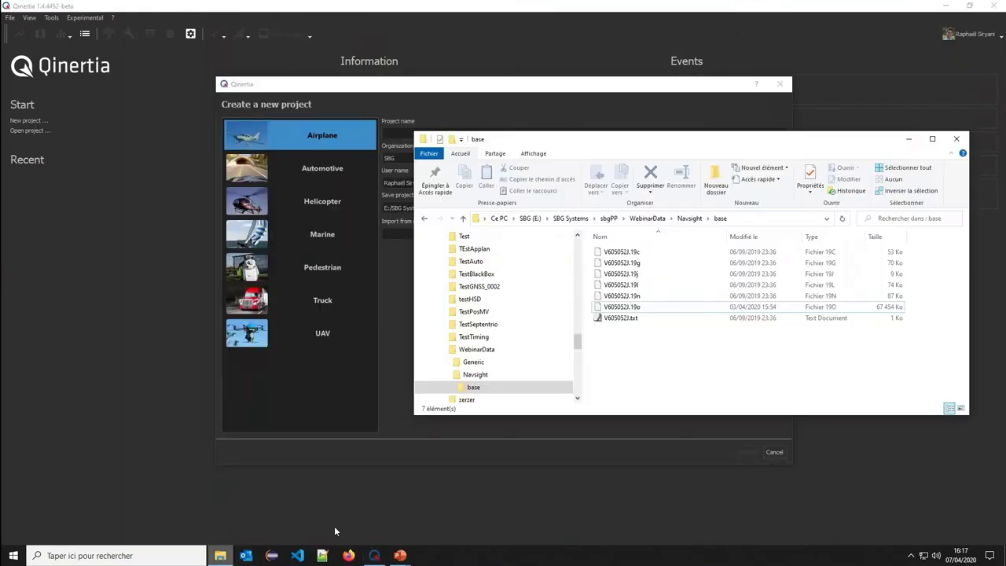
pyautogui.click(689, 218)
pyautogui.click(682, 267)
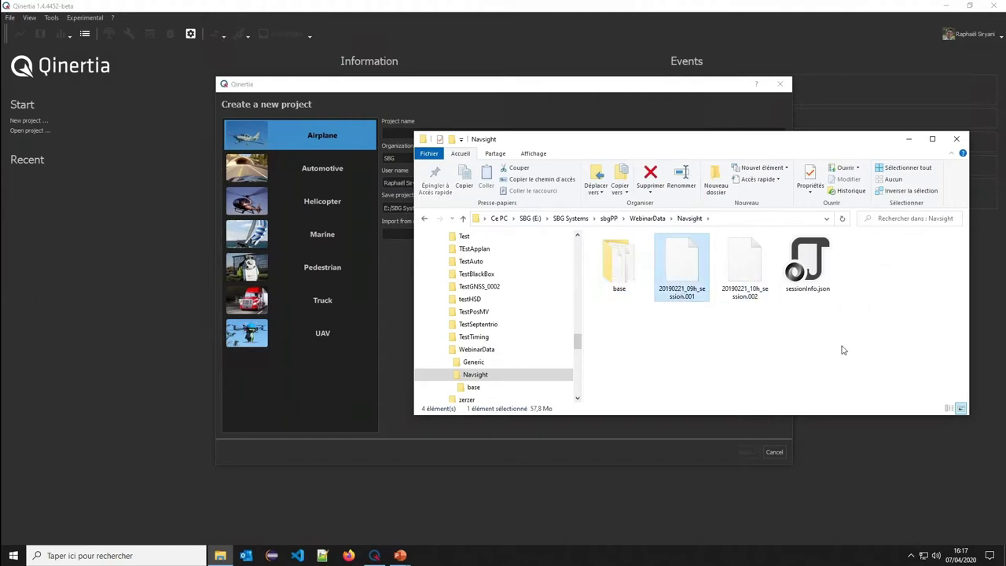
pyautogui.moveTo(840, 341); pyautogui.dragTo(684, 256)
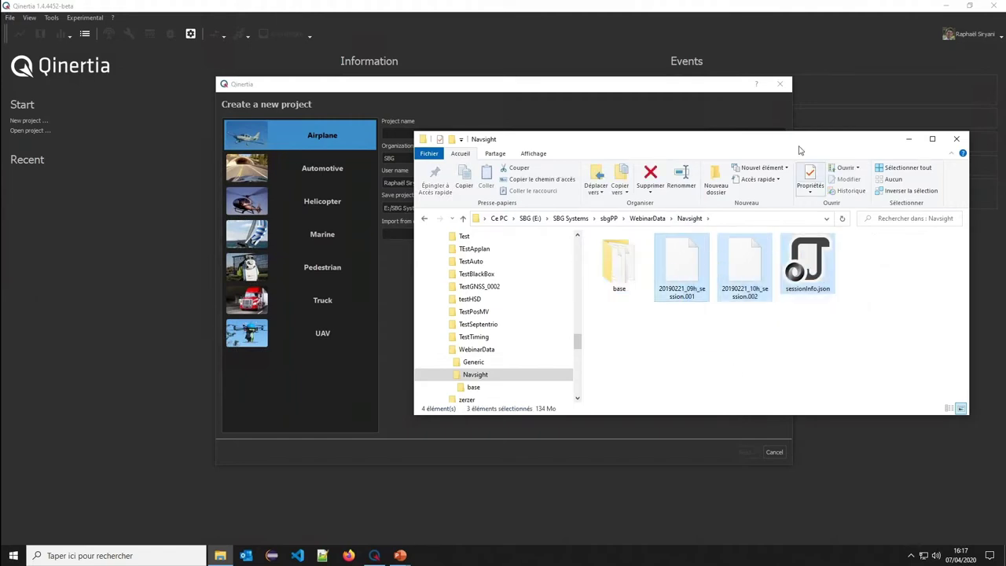
pyautogui.moveTo(795, 141); pyautogui.dragTo(786, 210)
pyautogui.moveTo(746, 182); pyautogui.dragTo(323, 181)
pyautogui.click(386, 395)
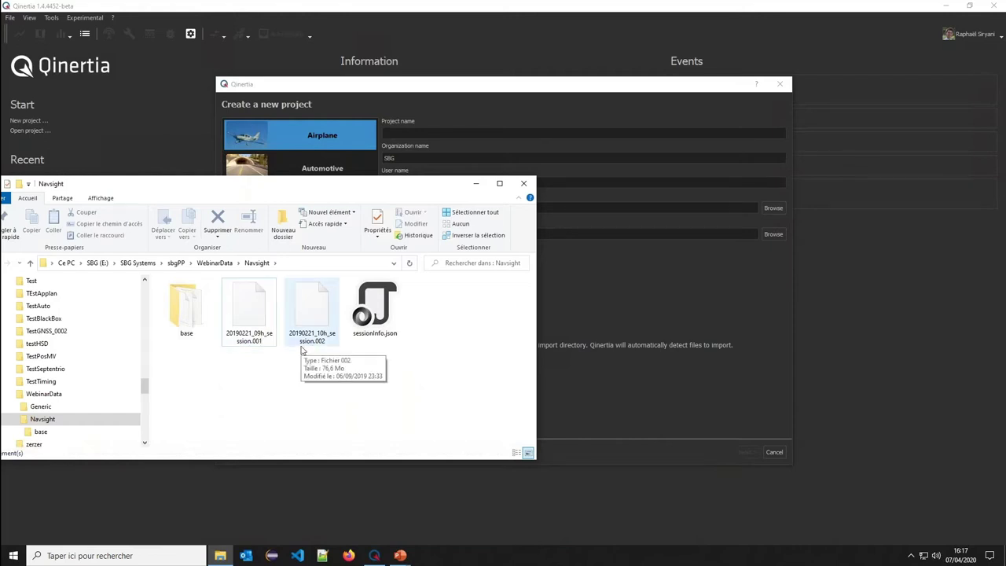
pyautogui.moveTo(389, 322); pyautogui.dragTo(594, 379)
# Accept the Navsight data sources so the Marine project's logs load into the trajectory preview.
pyautogui.click(594, 379)
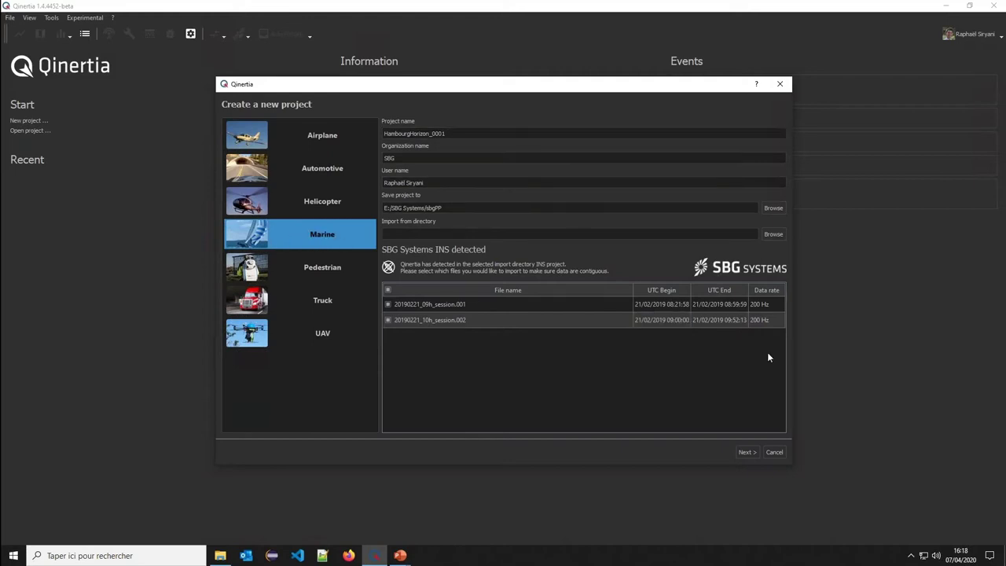
pyautogui.click(746, 452)
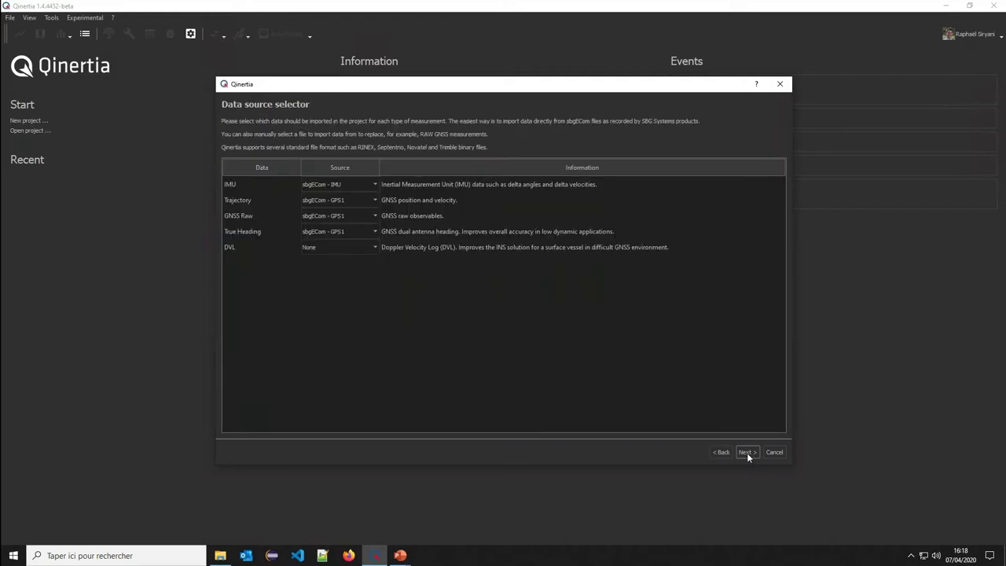
pyautogui.click(747, 452)
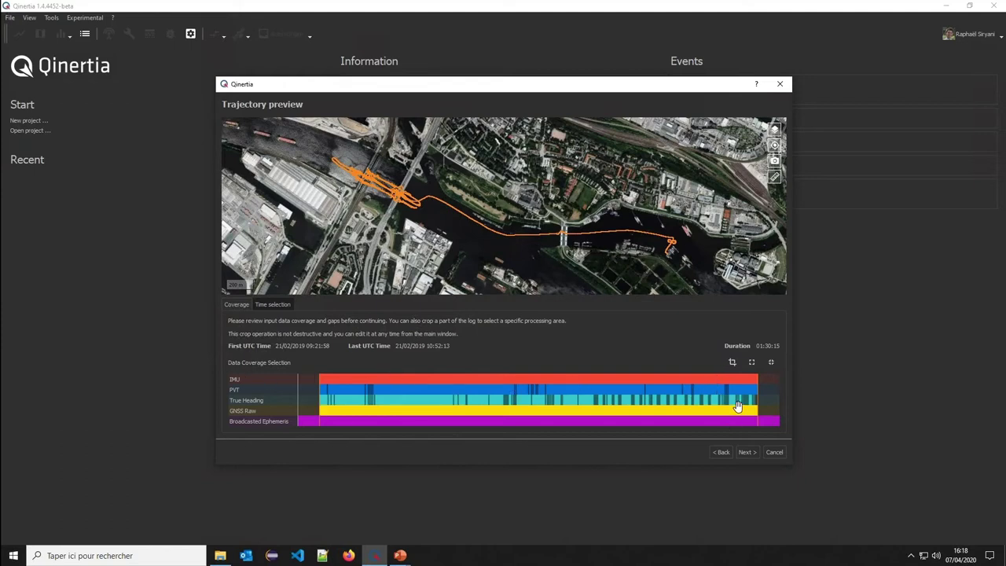
# Inspect the hobu base station's coverage on the map, then bring up the Navsight folder.
pyautogui.click(746, 451)
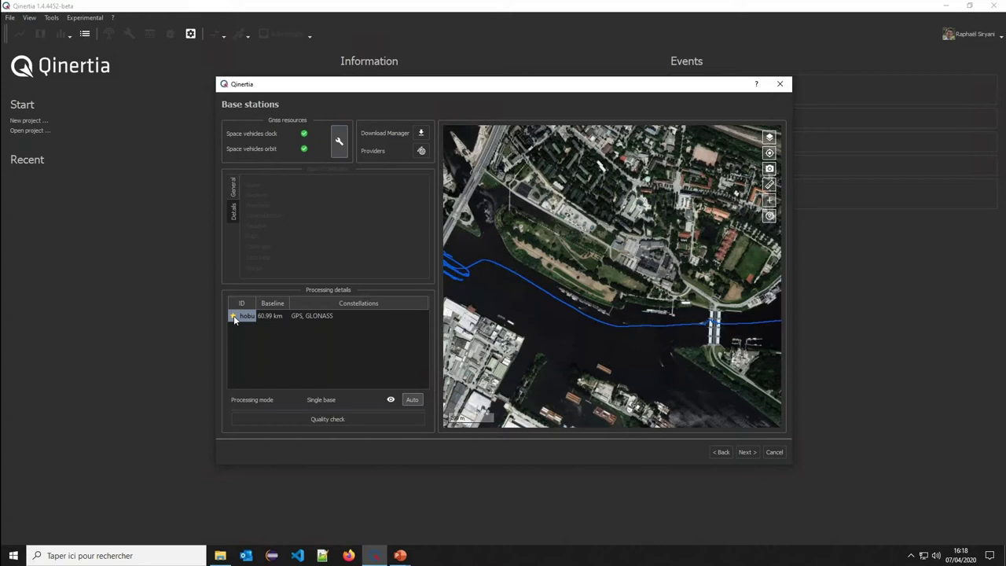
pyautogui.scroll(-5, 576, 322)
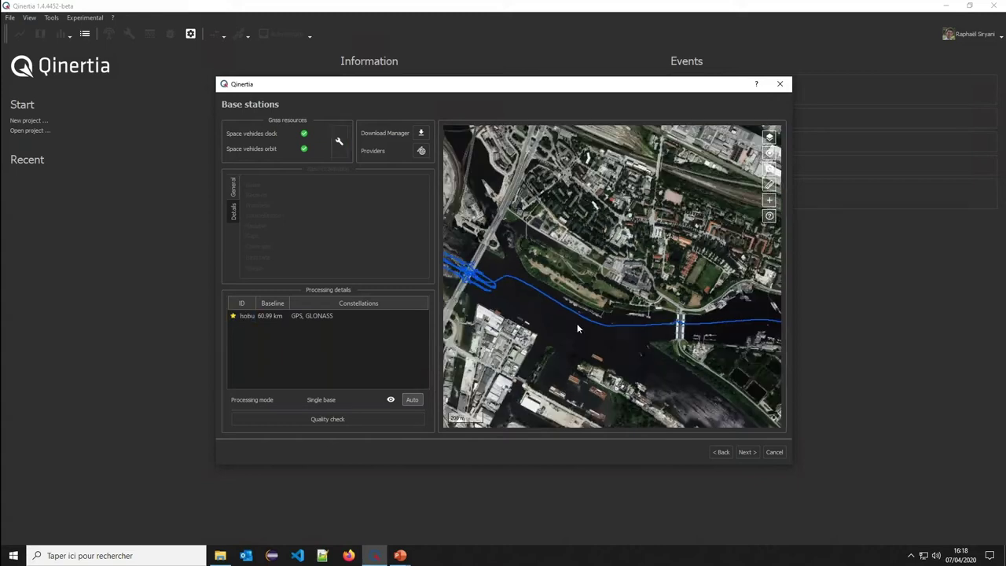
pyautogui.scroll(-5, 565, 258)
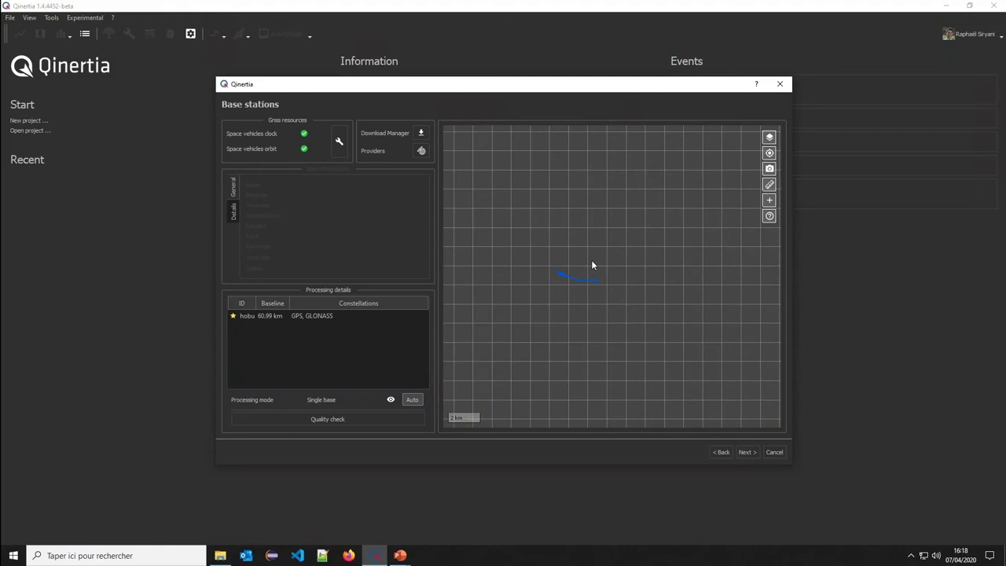
pyautogui.click(240, 315)
pyautogui.doubleClick(307, 316)
pyautogui.scroll(-2, 611, 267)
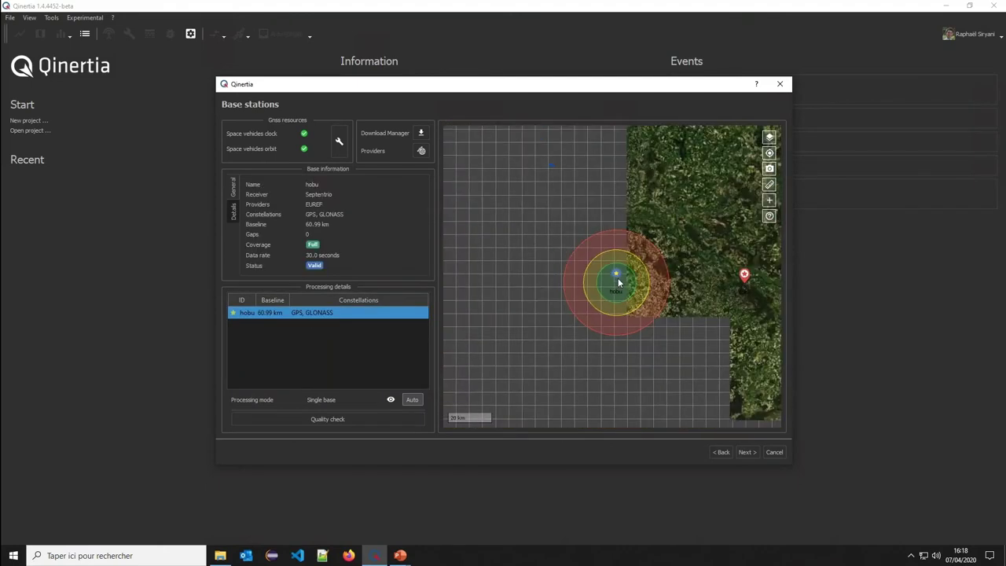
pyautogui.moveTo(555, 184); pyautogui.dragTo(611, 254)
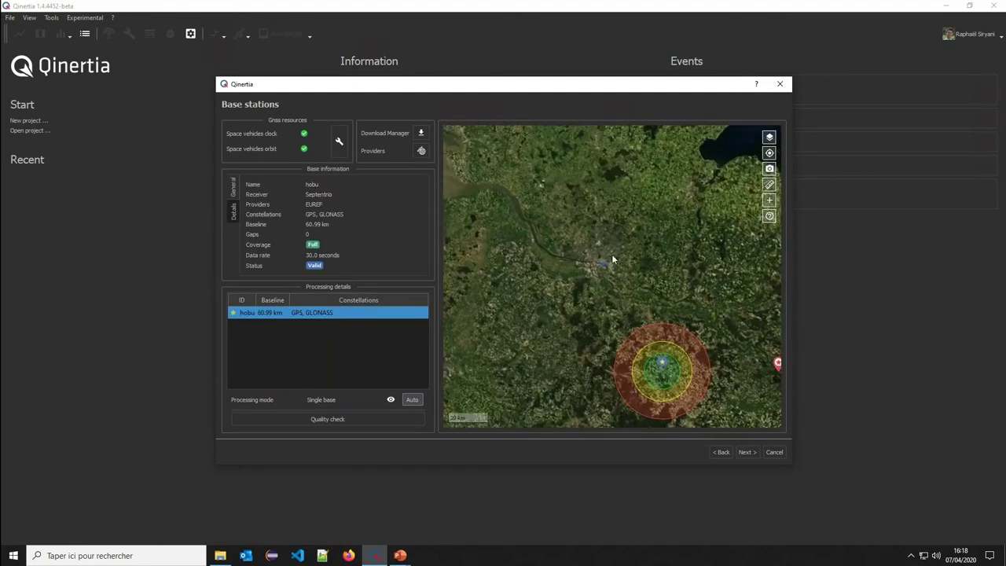
pyautogui.click(769, 153)
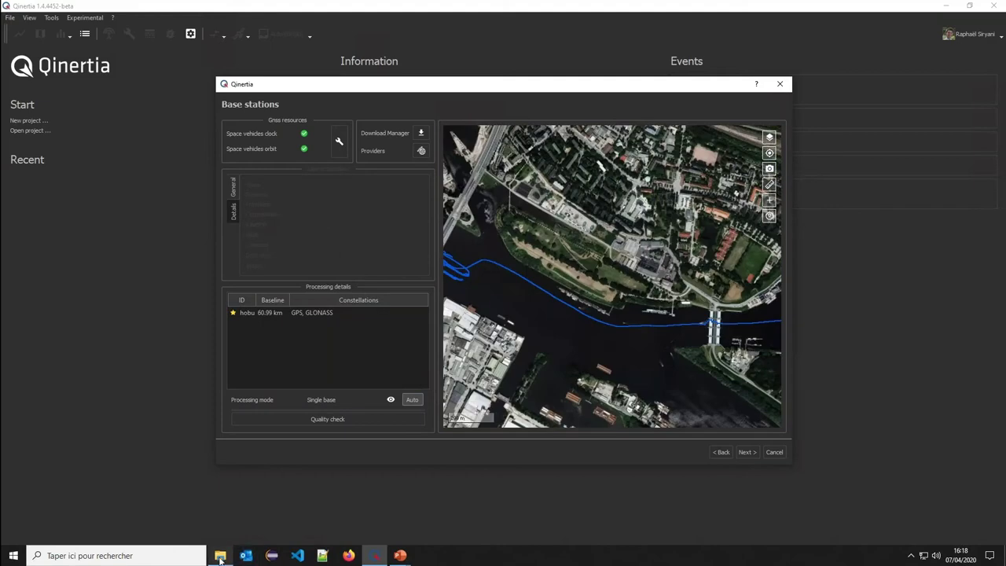
pyautogui.click(220, 555)
# Import V605052J.19o from the base folder as base station V605 (0.97 km baseline).
pyautogui.doubleClick(197, 334)
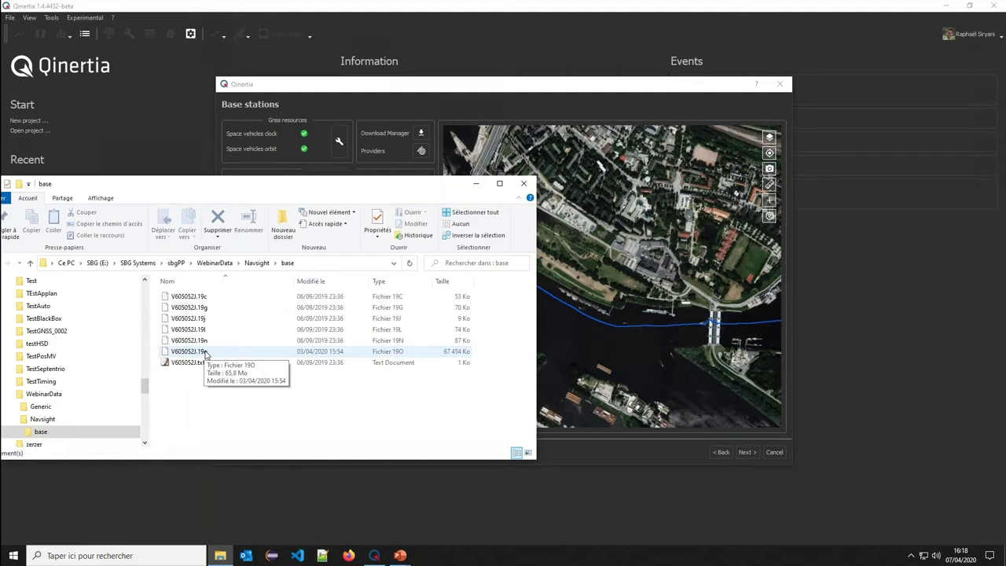
pyautogui.moveTo(205, 354); pyautogui.dragTo(603, 371)
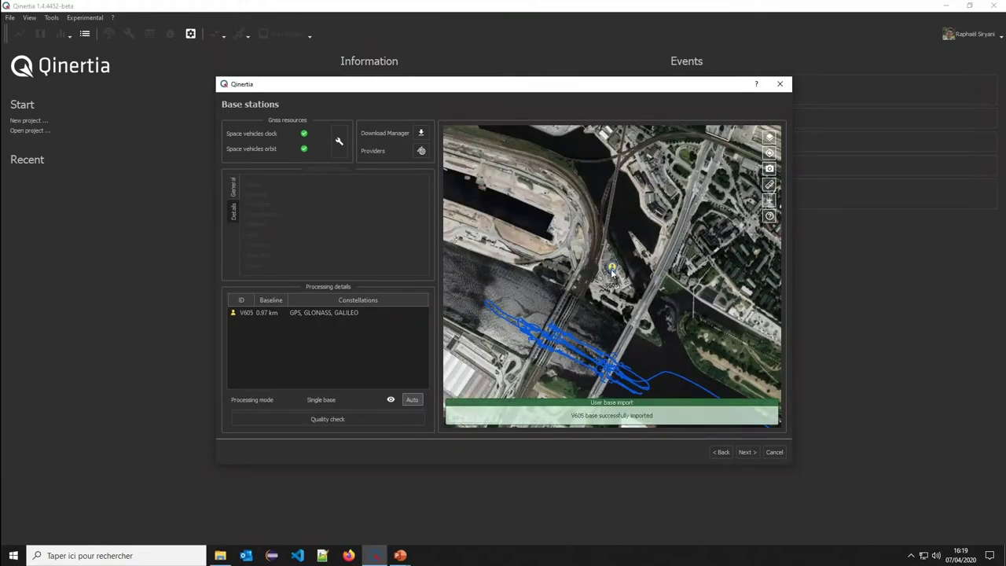
# Give base V605 a Manual position with ETRS89 datum, check it by PPP, and confirm.
pyautogui.click(612, 271)
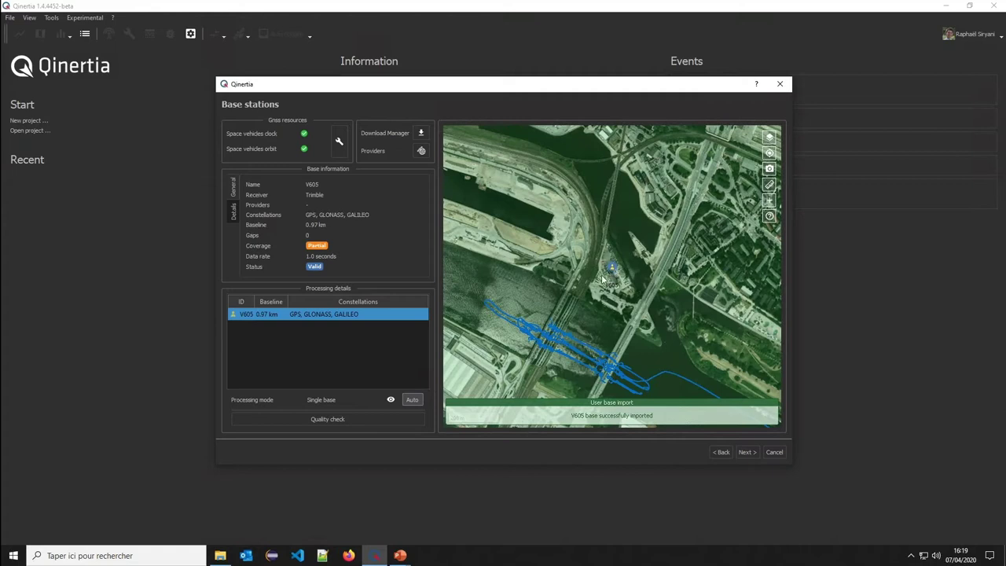
pyautogui.click(234, 222)
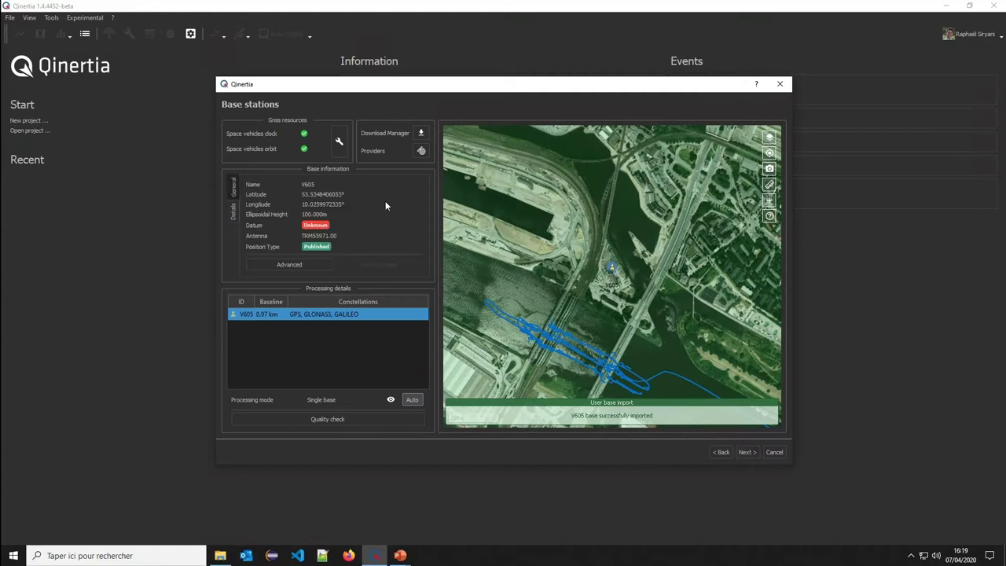
pyautogui.click(291, 264)
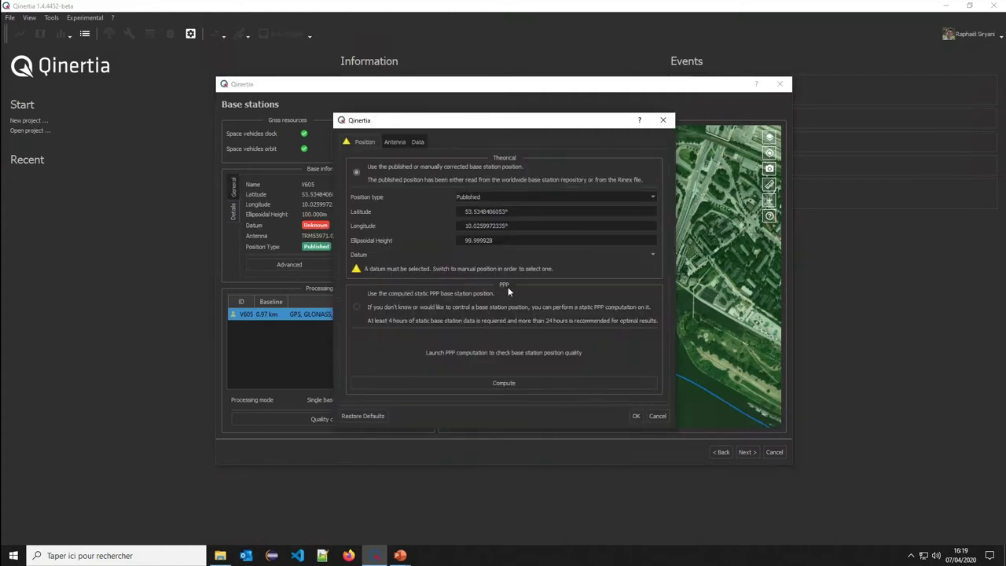
pyautogui.click(510, 199)
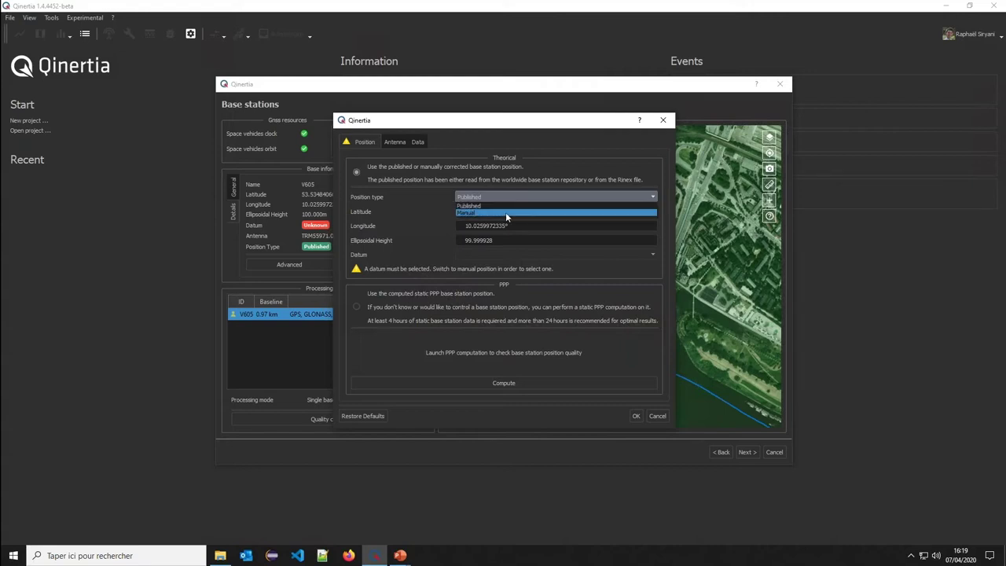
pyautogui.click(505, 213)
pyautogui.click(485, 254)
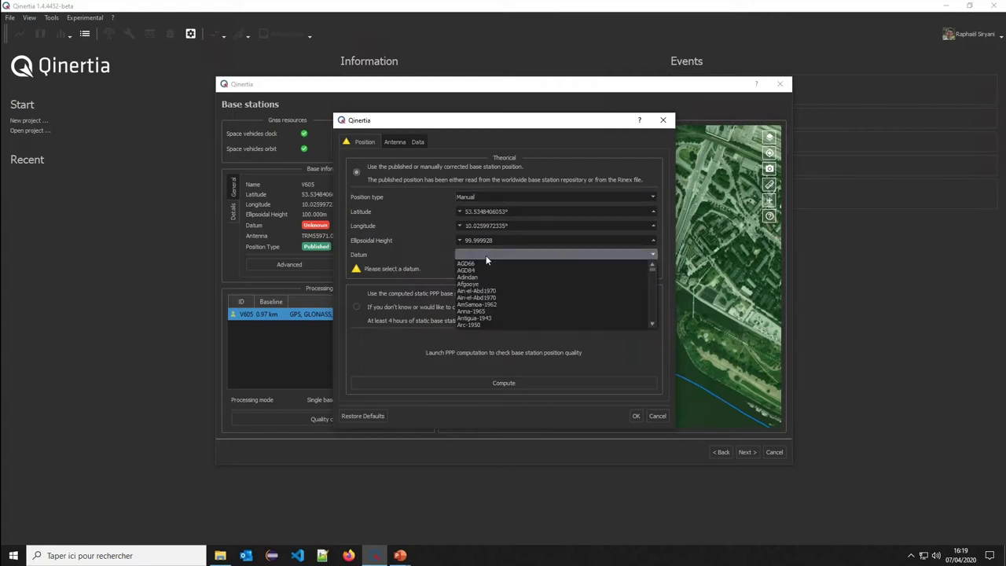
pyautogui.write('etrs')
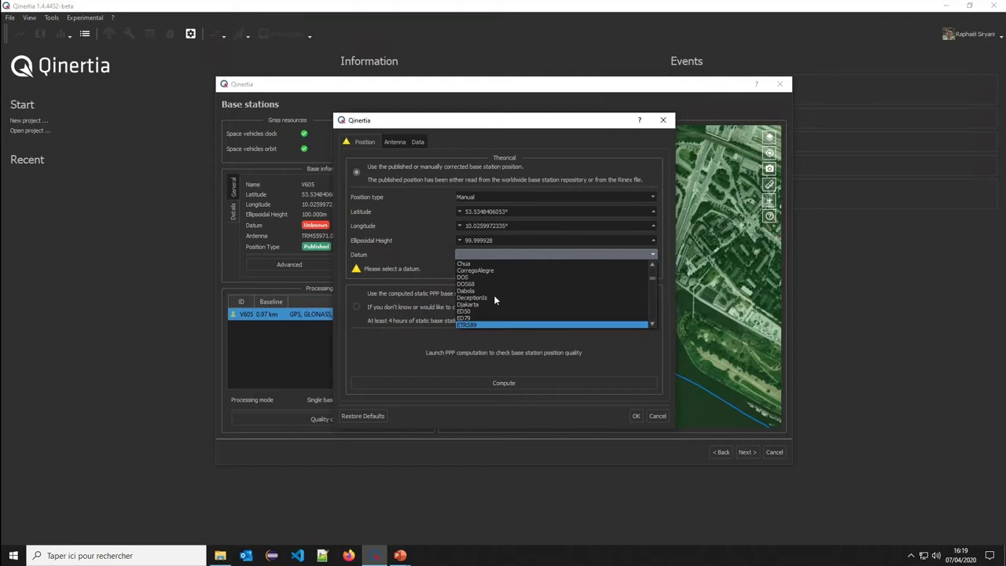
pyautogui.click(498, 325)
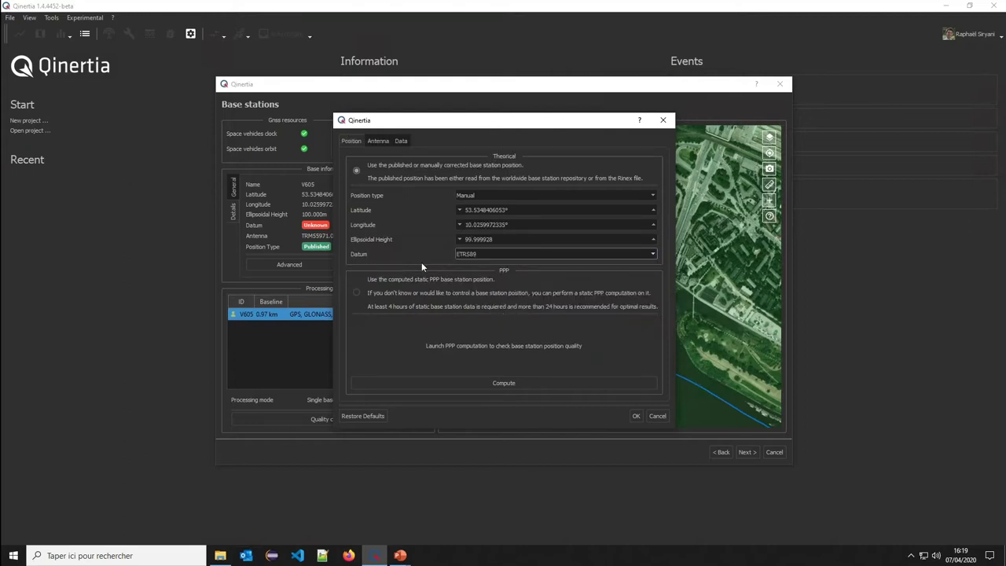
pyautogui.click(562, 385)
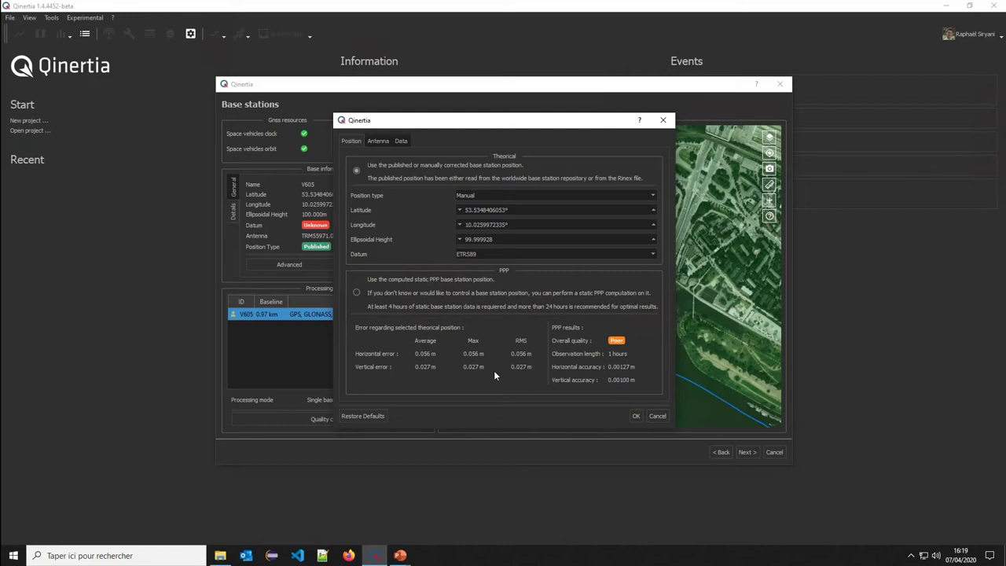
pyautogui.click(636, 416)
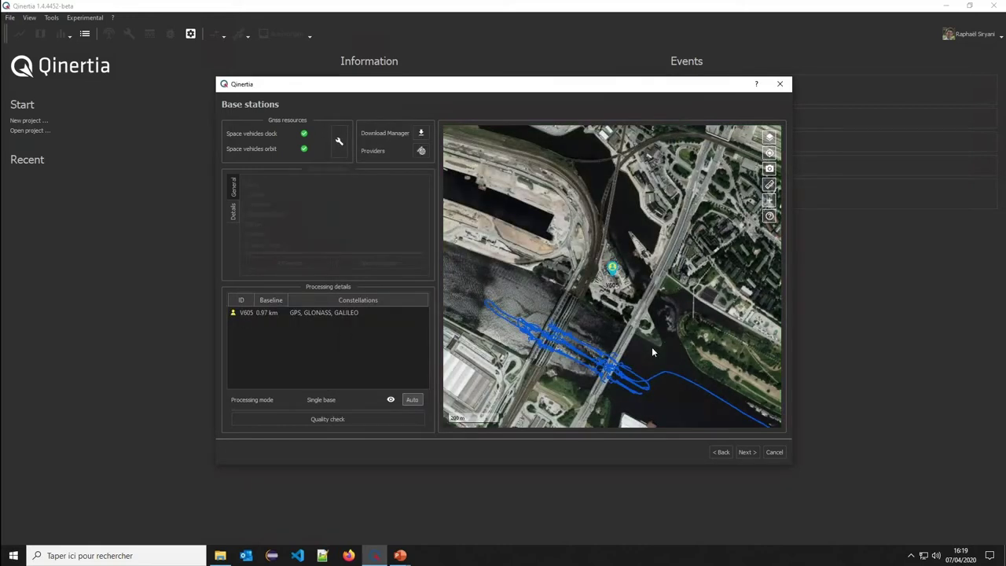
# Crop the processing start to 09:45:31 (duration 01:06:41) and accept the warning.
pyautogui.click(747, 452)
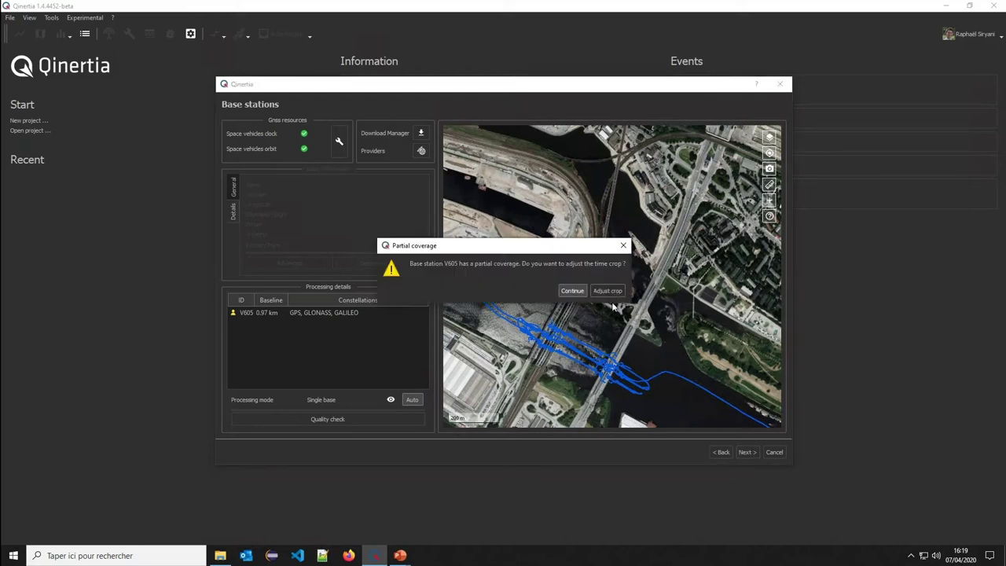
pyautogui.click(606, 292)
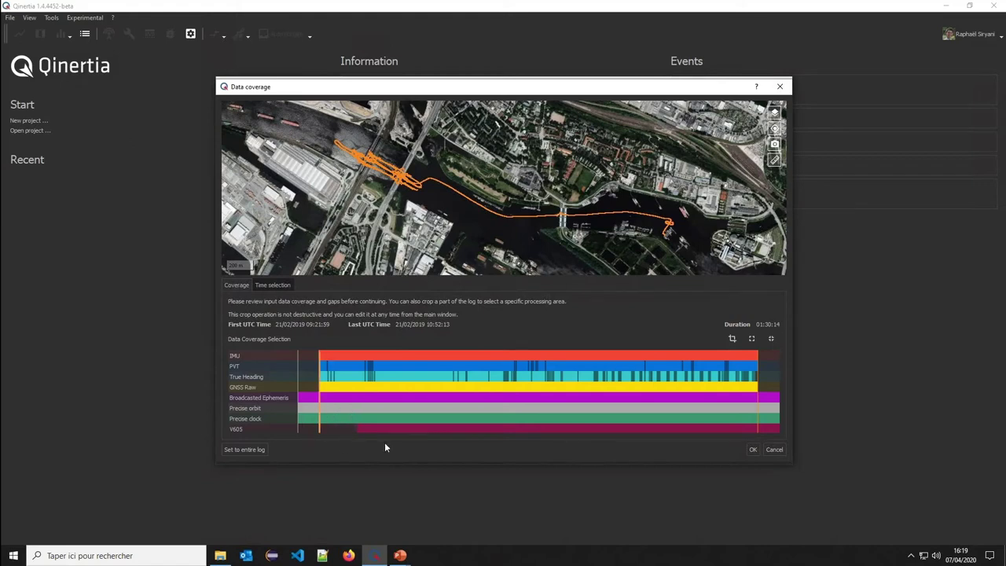
pyautogui.moveTo(320, 407); pyautogui.dragTo(422, 414)
pyautogui.click(753, 450)
pyautogui.click(516, 297)
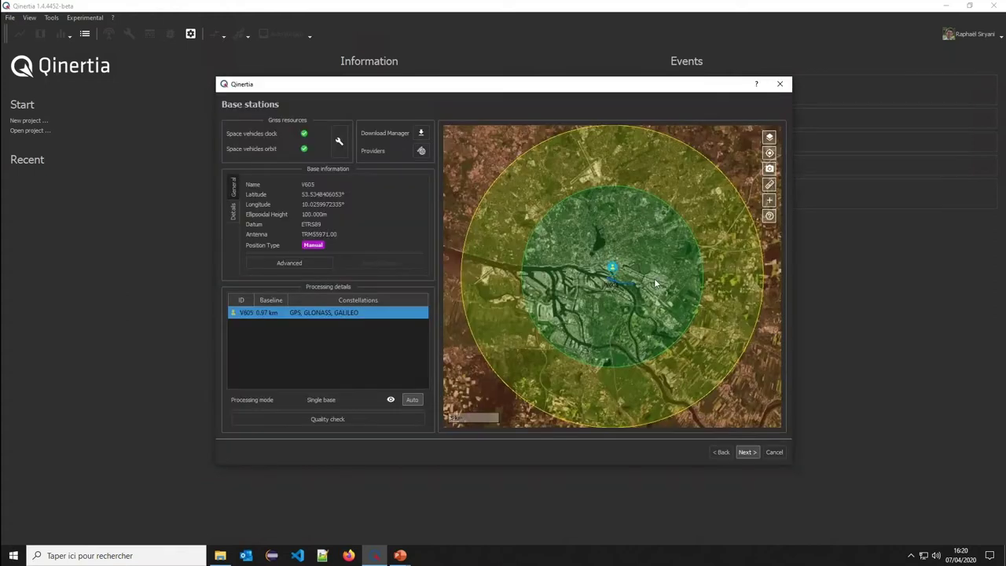
# Accept the IMU model, alignment, lever arm and GNSS setup pages and finish the wizard.
pyautogui.click(750, 453)
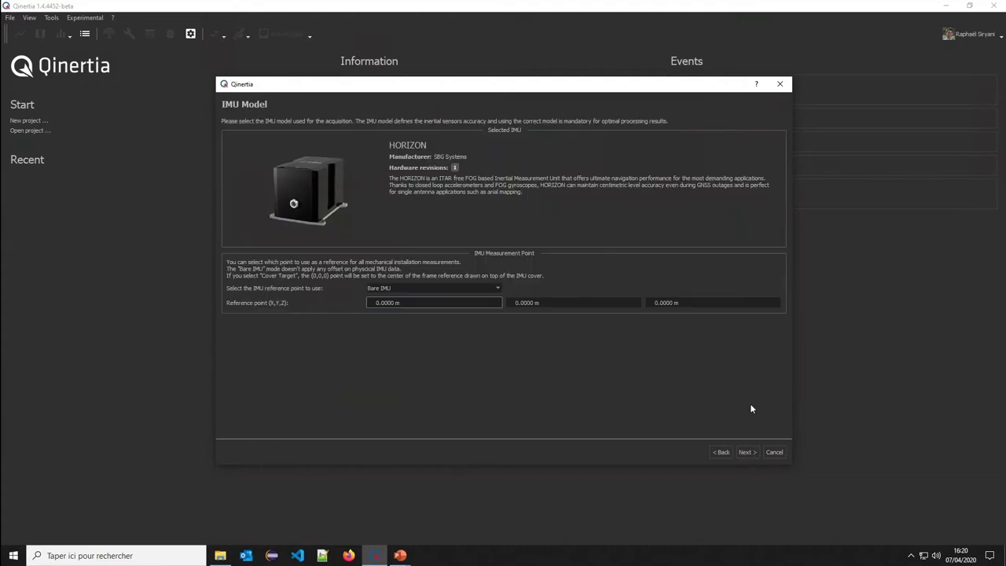
pyautogui.click(746, 452)
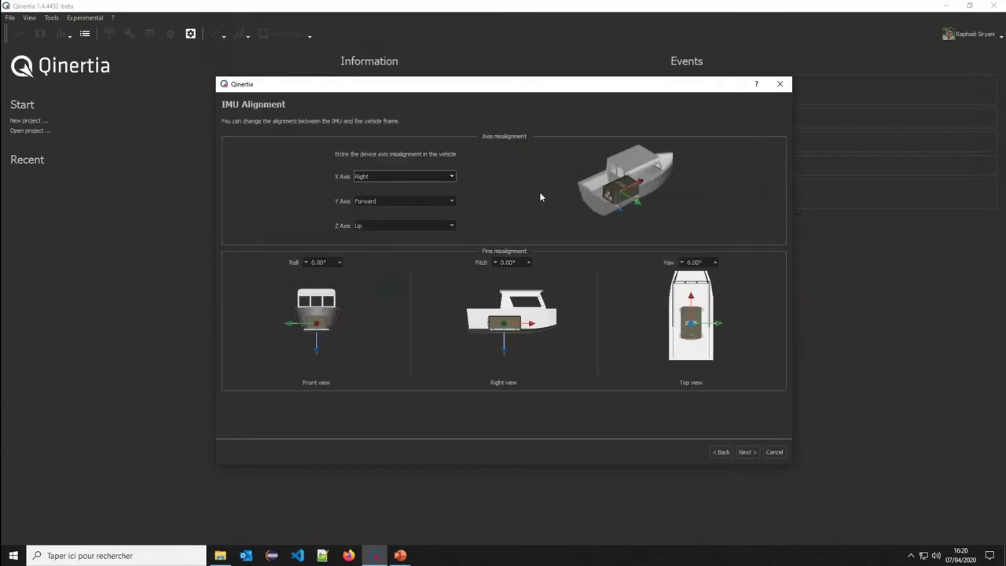
pyautogui.click(756, 453)
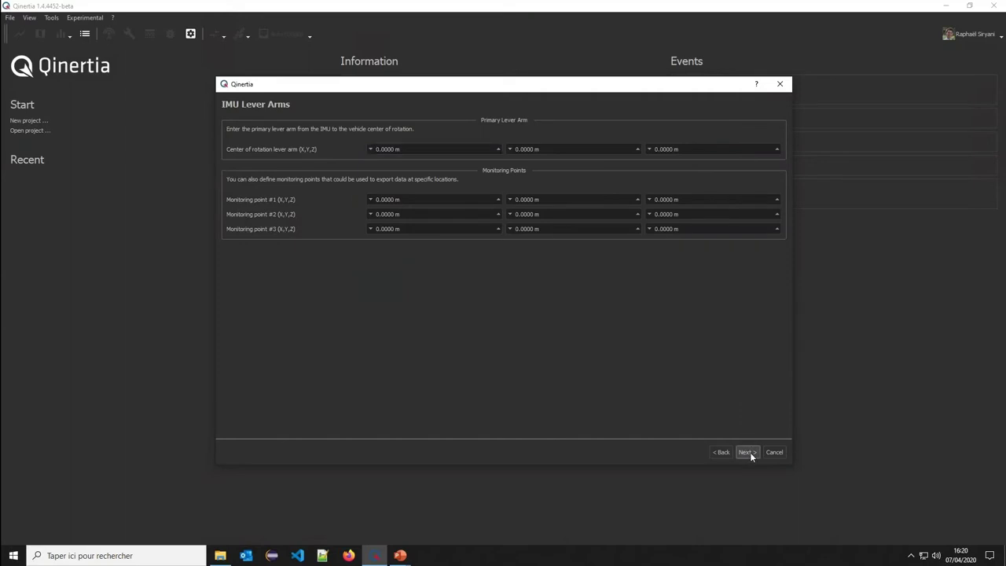
pyautogui.click(748, 452)
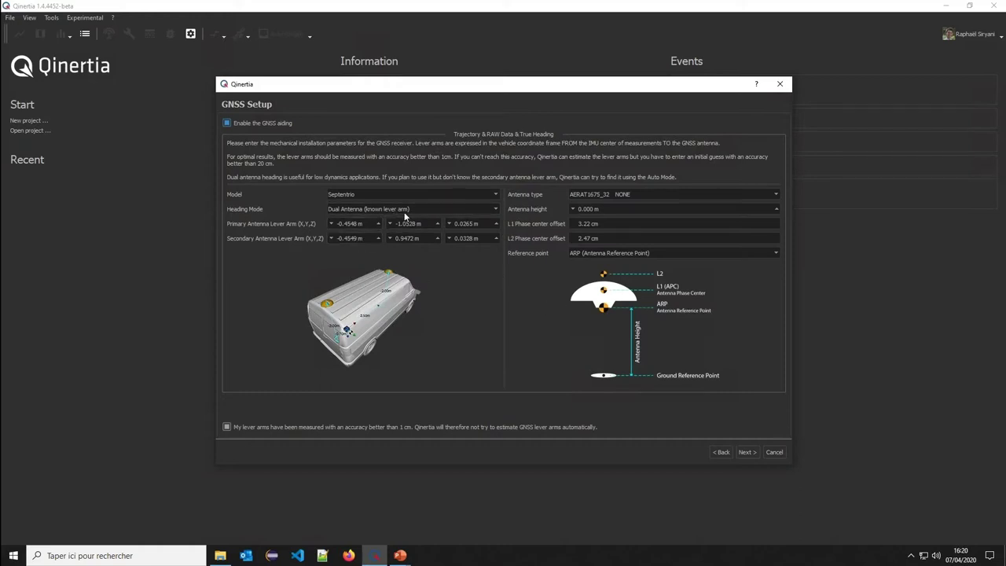
pyautogui.click(746, 454)
pyautogui.click(771, 453)
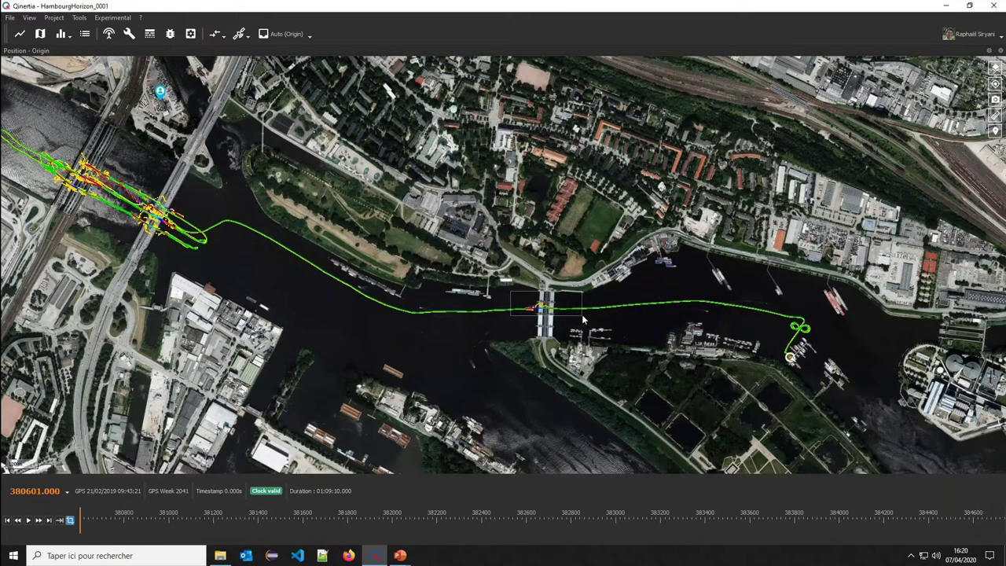
# Zoom to the lock bridge, pause playback at 381159.527, and read the EKF and GPS point info.
pyautogui.scroll(10, 586, 311)
pyautogui.scroll(-3, 587, 307)
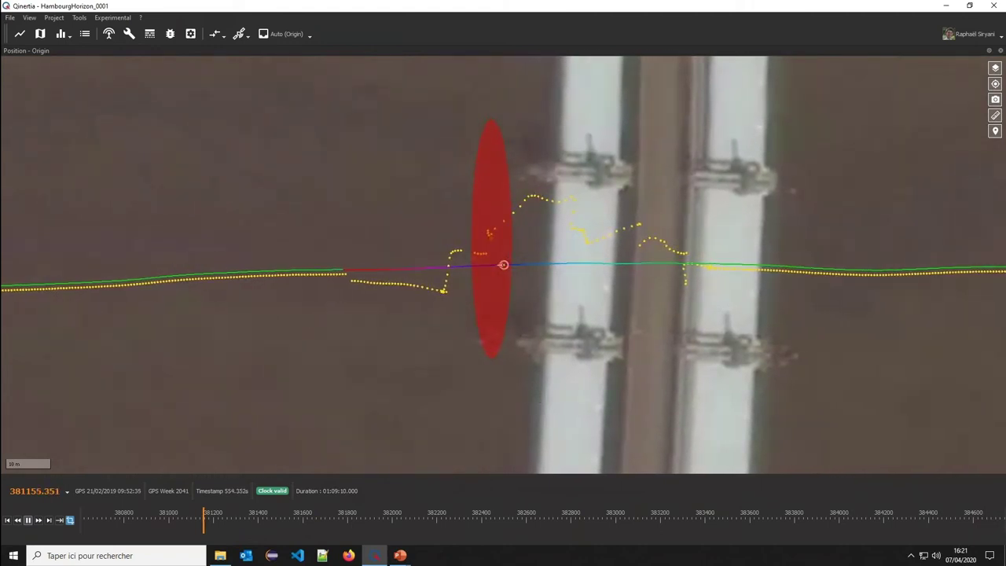
pyautogui.click(29, 522)
pyautogui.moveTo(383, 270)
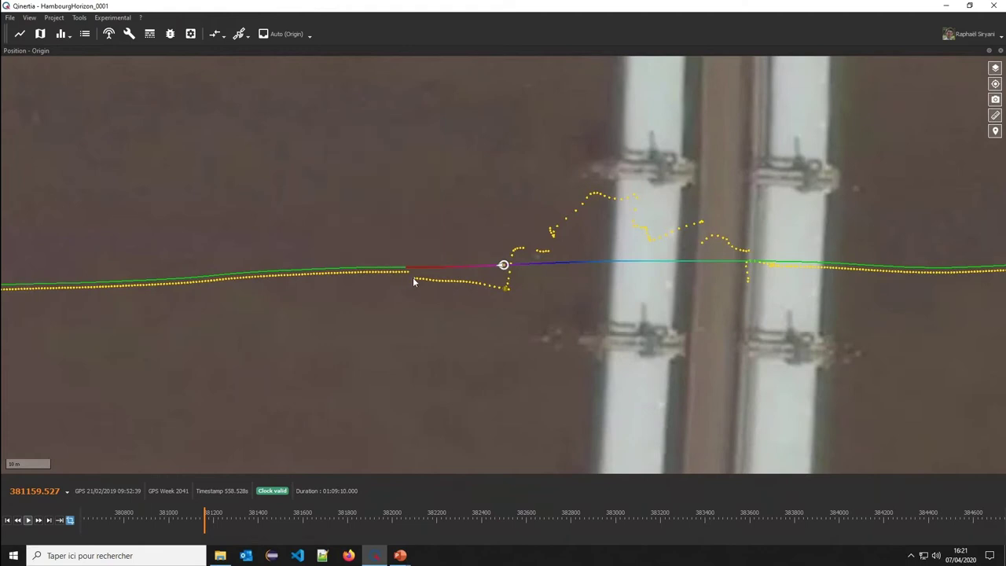
# Review all Project settings tabs and save them with the Marine motion profile.
pyautogui.moveTo(413, 277)
pyautogui.click(132, 36)
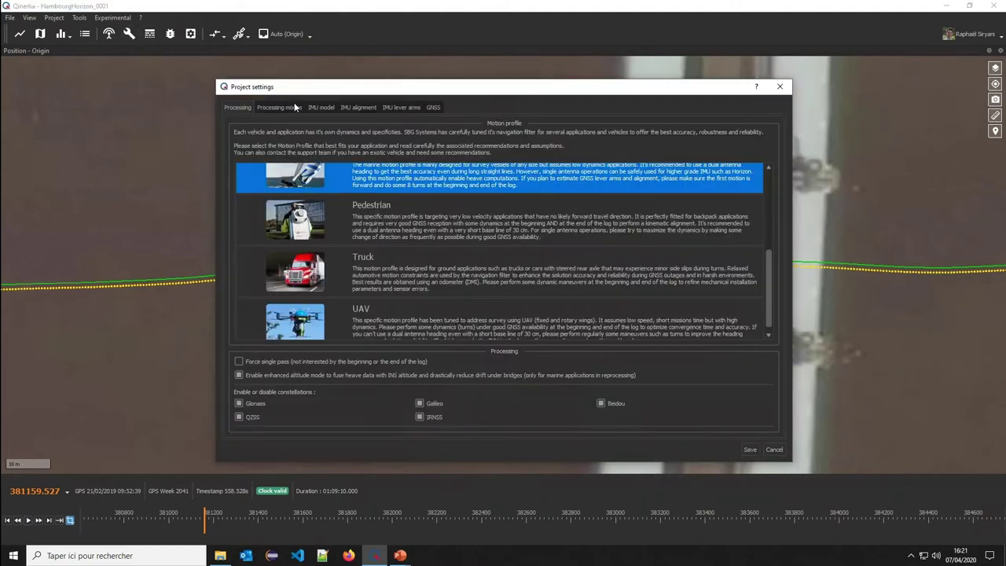
pyautogui.click(295, 107)
pyautogui.click(320, 107)
pyautogui.click(358, 106)
pyautogui.click(401, 107)
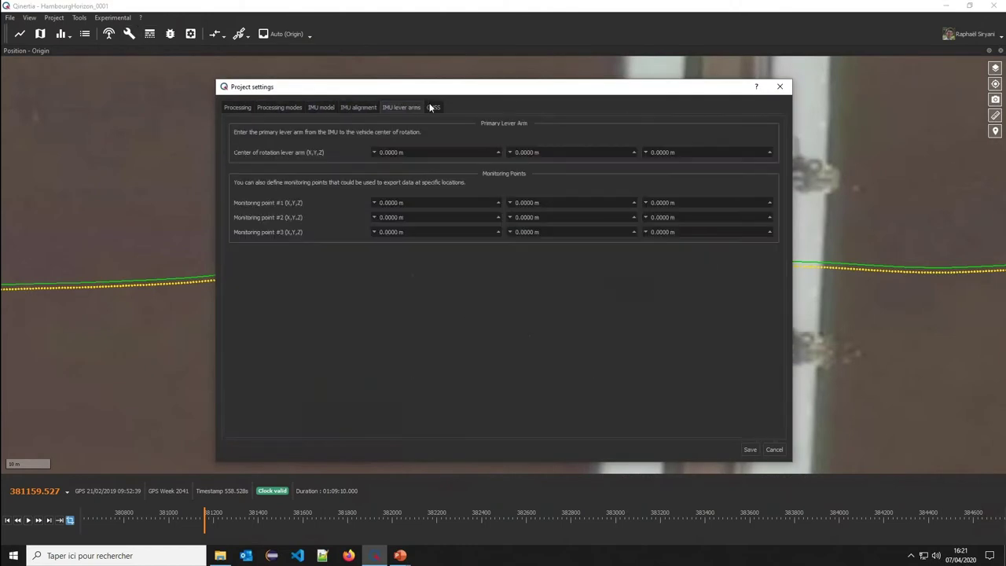
pyautogui.click(433, 106)
pyautogui.click(238, 107)
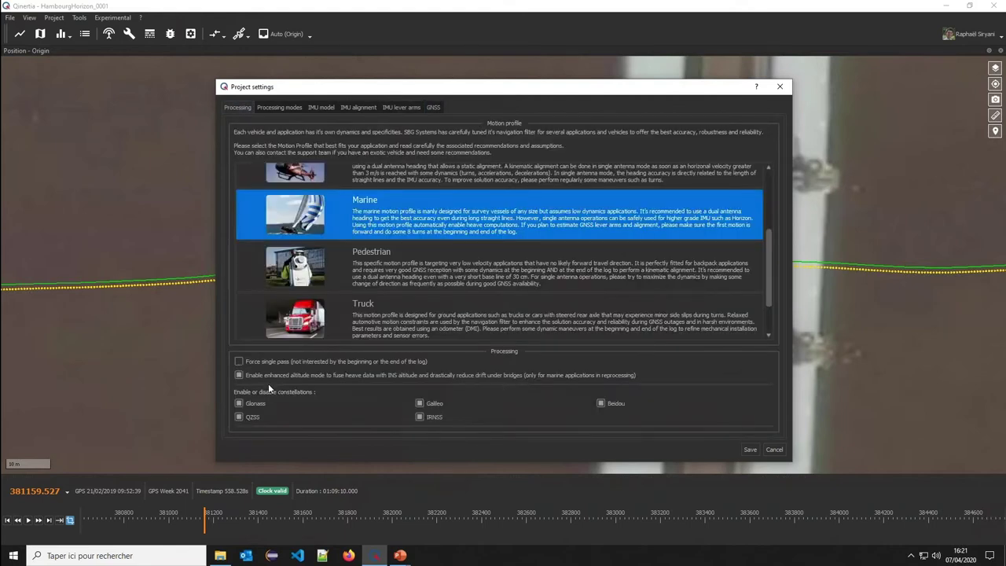
pyautogui.click(750, 449)
# Run Tight coupling processing and watch the forward trajectory being drawn.
pyautogui.click(217, 35)
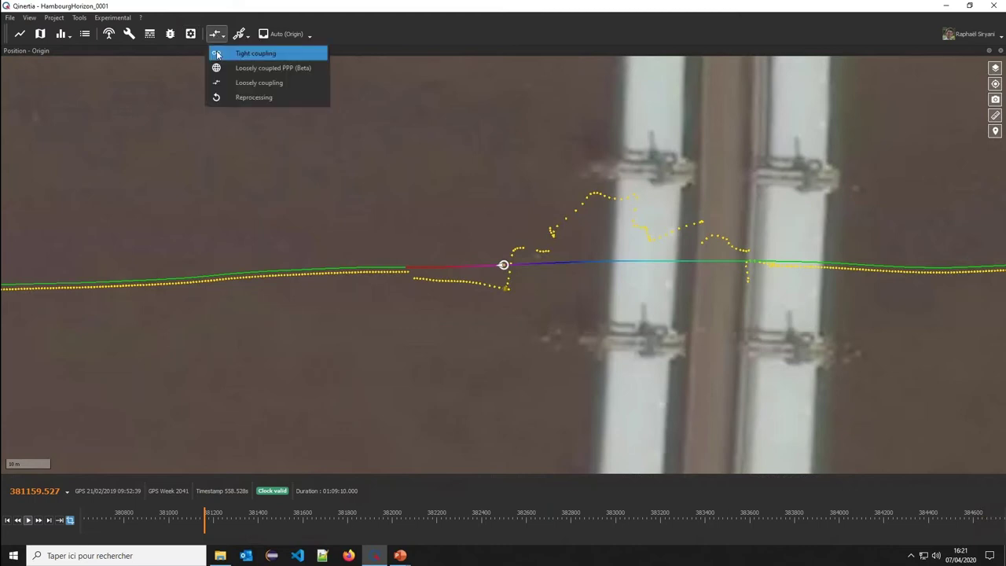
pyautogui.click(217, 55)
pyautogui.scroll(-3, 580, 308)
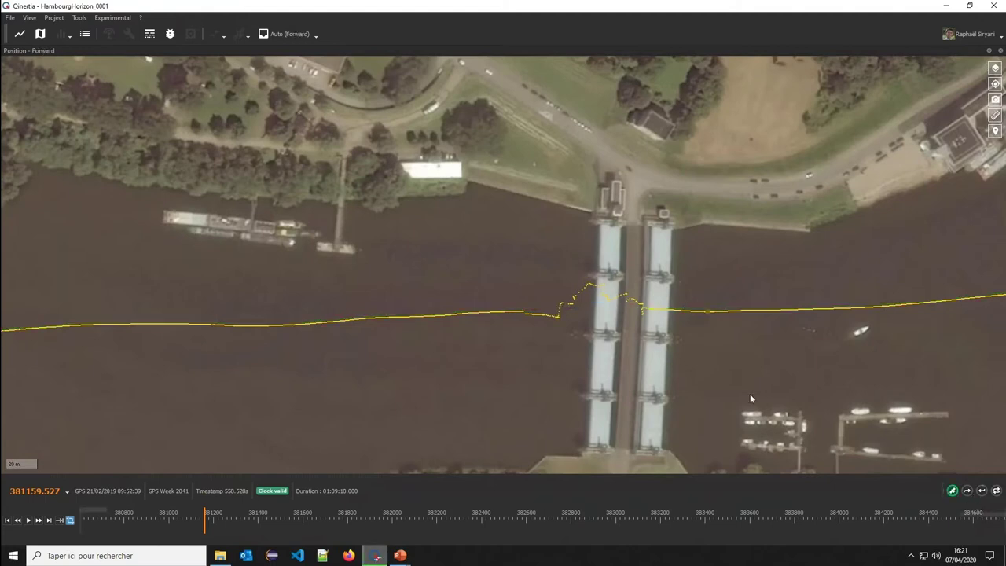
pyautogui.scroll(-3, 749, 399)
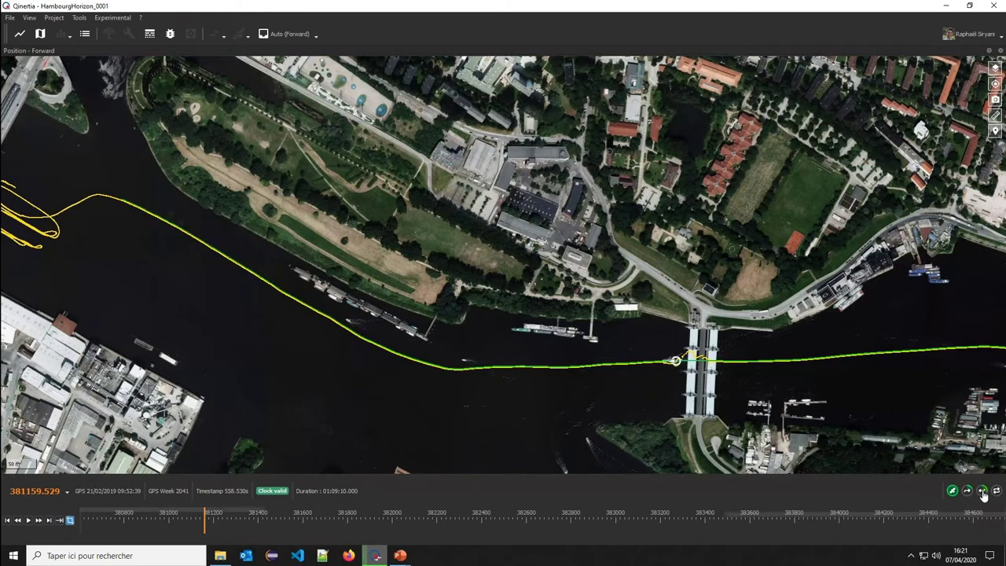
pyautogui.scroll(-1, 776, 432)
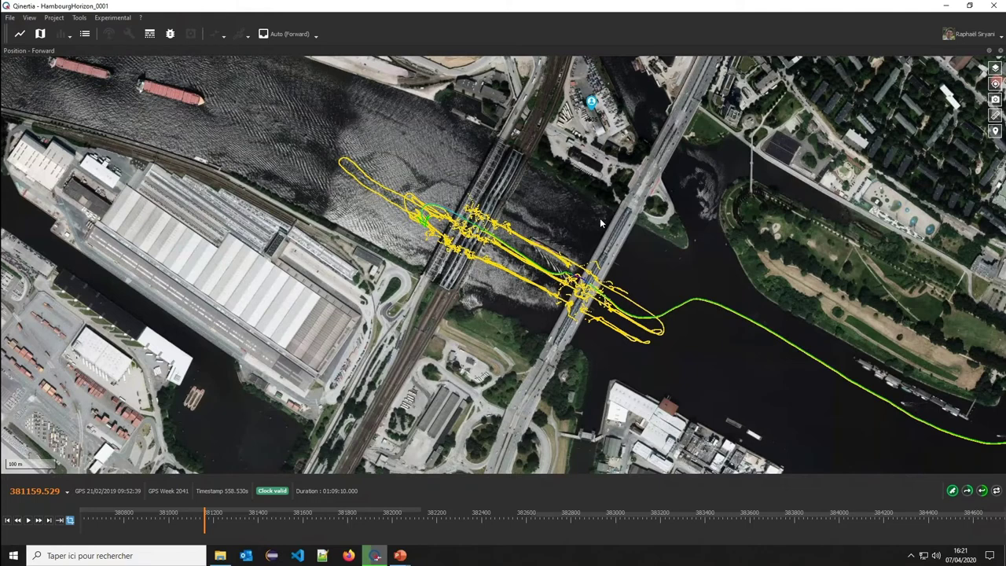
# Wait for forward, backward and merge processing to finish, then zoom out over both bridges.
pyautogui.scroll(5, 580, 304)
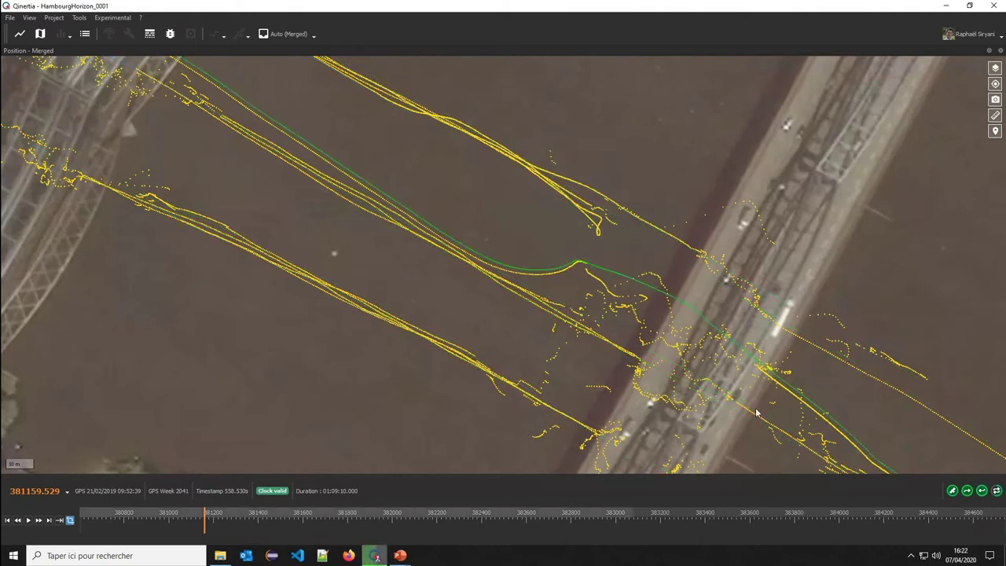
pyautogui.moveTo(802, 397)
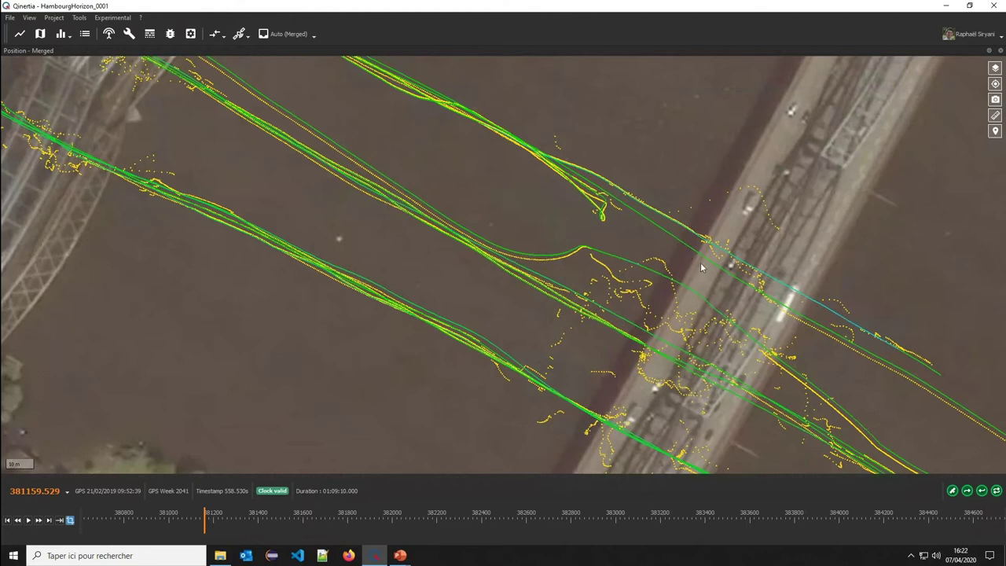
pyautogui.scroll(-2, 699, 267)
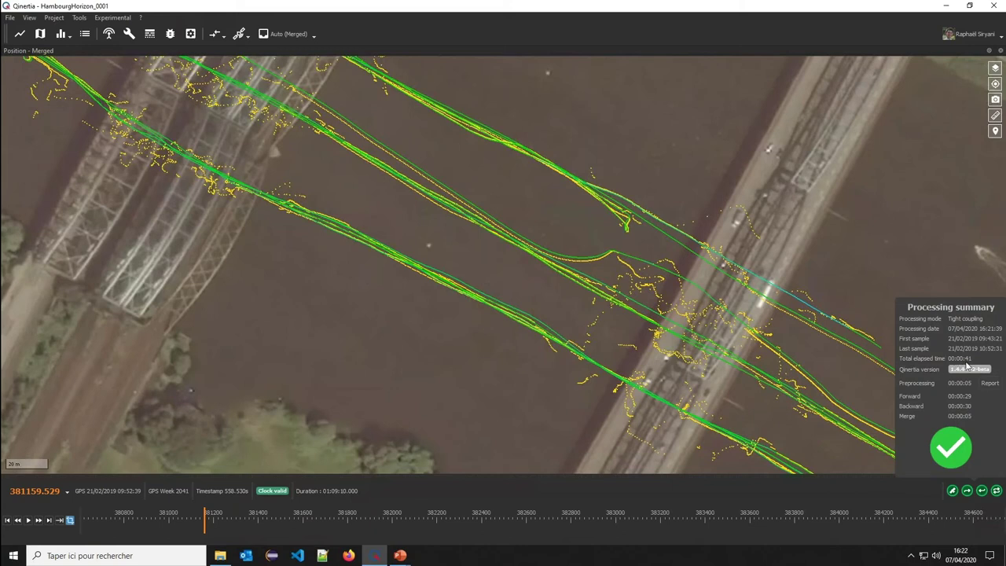
pyautogui.scroll(-2, 802, 202)
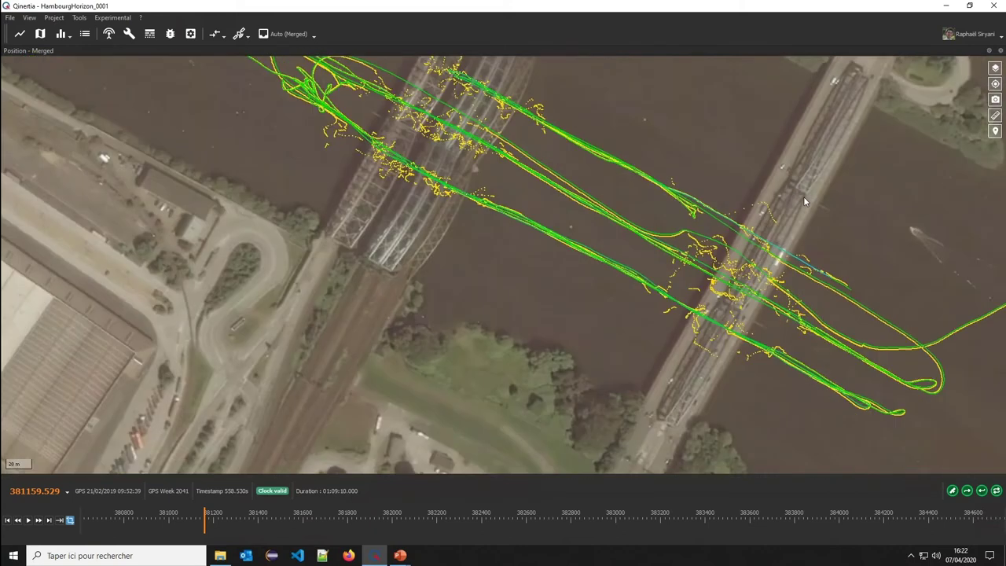
pyautogui.scroll(-2, 661, 300)
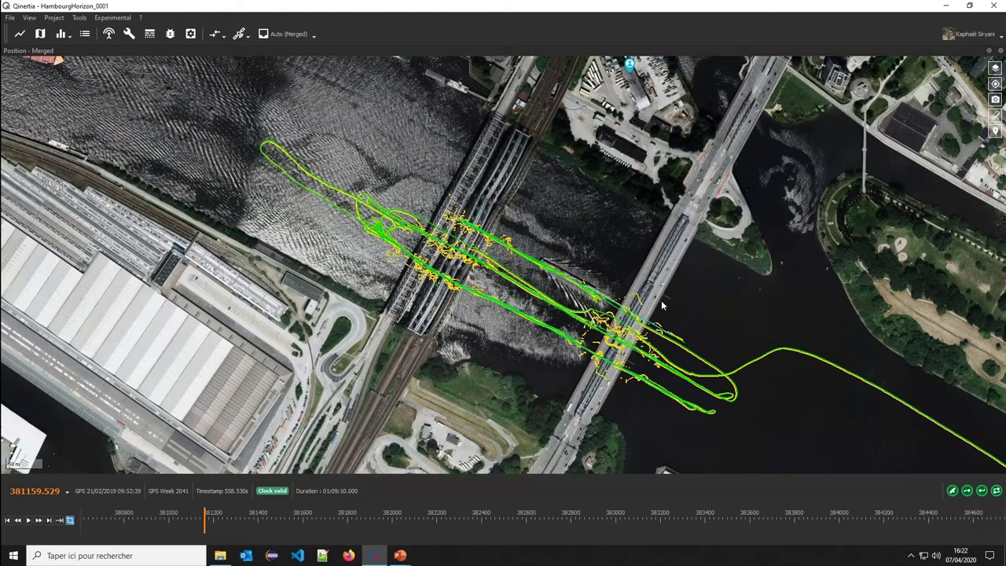
pyautogui.scroll(-3, 667, 296)
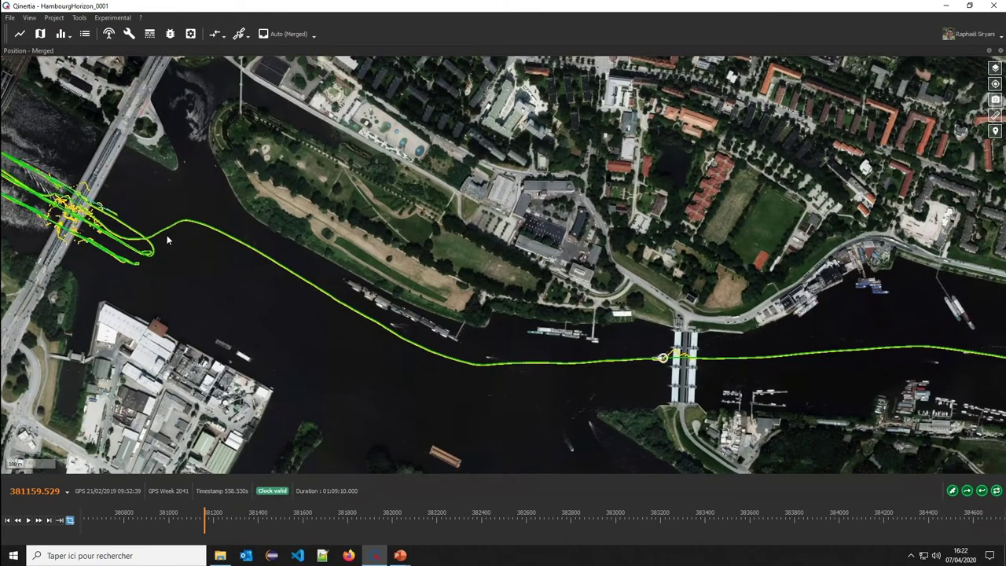
pyautogui.scroll(3, 793, 358)
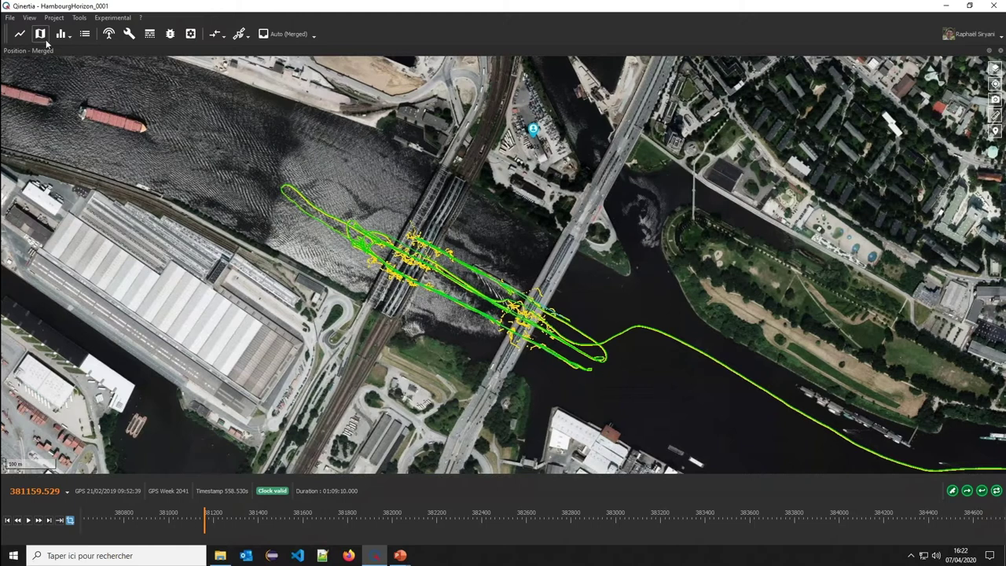
# Show the solution type, attitude and position statistics panels.
pyautogui.click(58, 39)
pyautogui.click(61, 56)
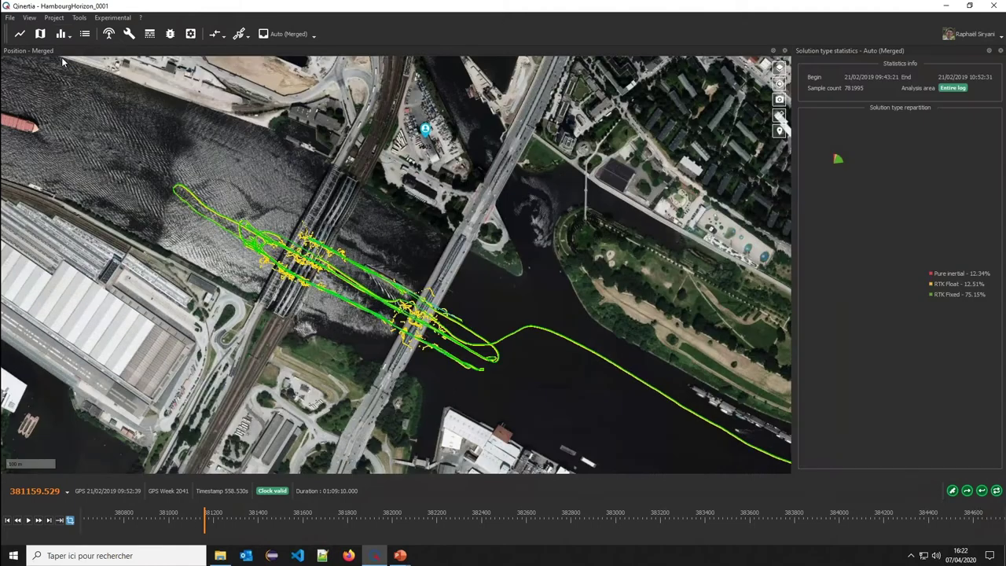
pyautogui.click(61, 36)
pyautogui.click(81, 67)
pyautogui.click(63, 35)
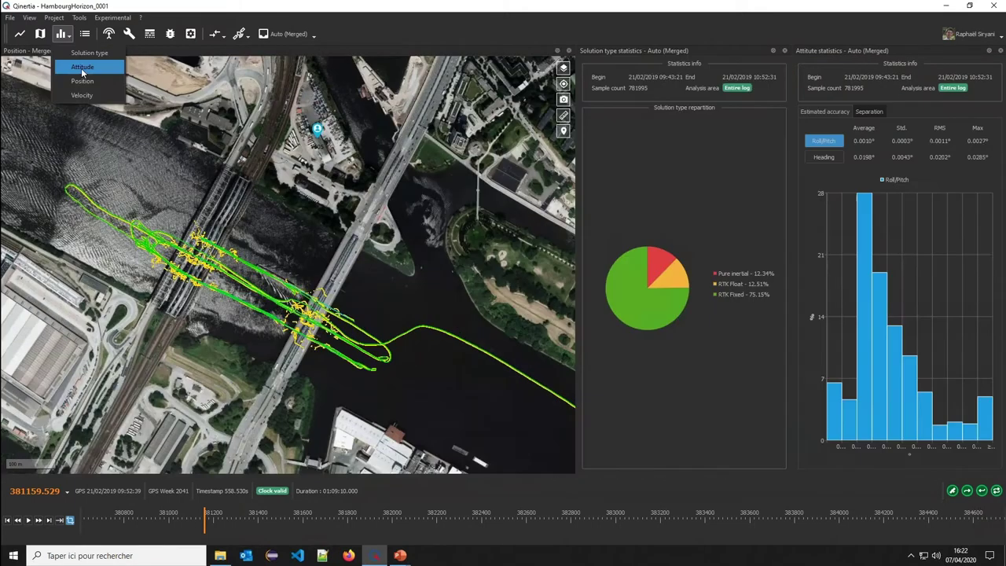
pyautogui.click(85, 82)
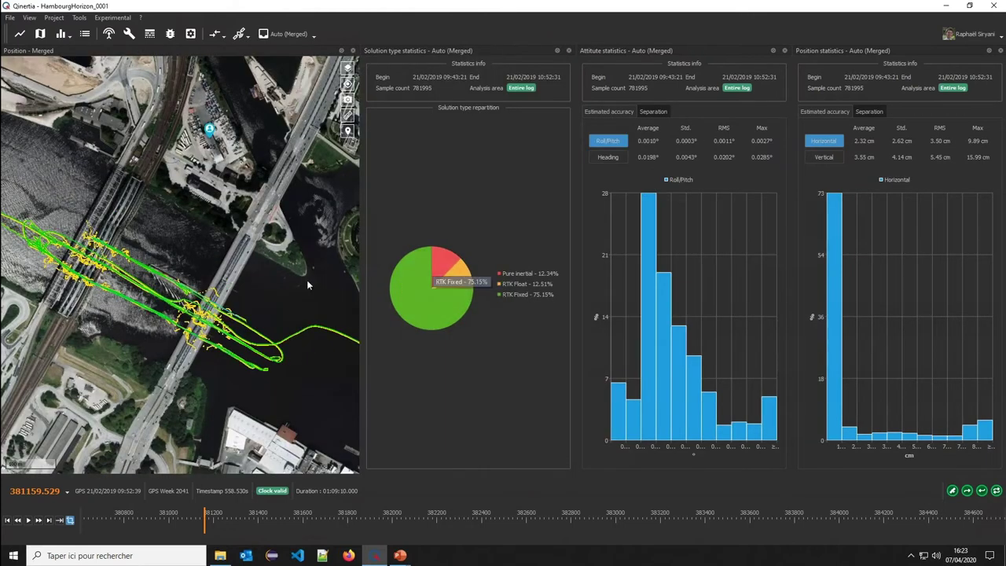
# Colour the trajectory by position type and pan the map along the bridge tracks.
pyautogui.click(347, 67)
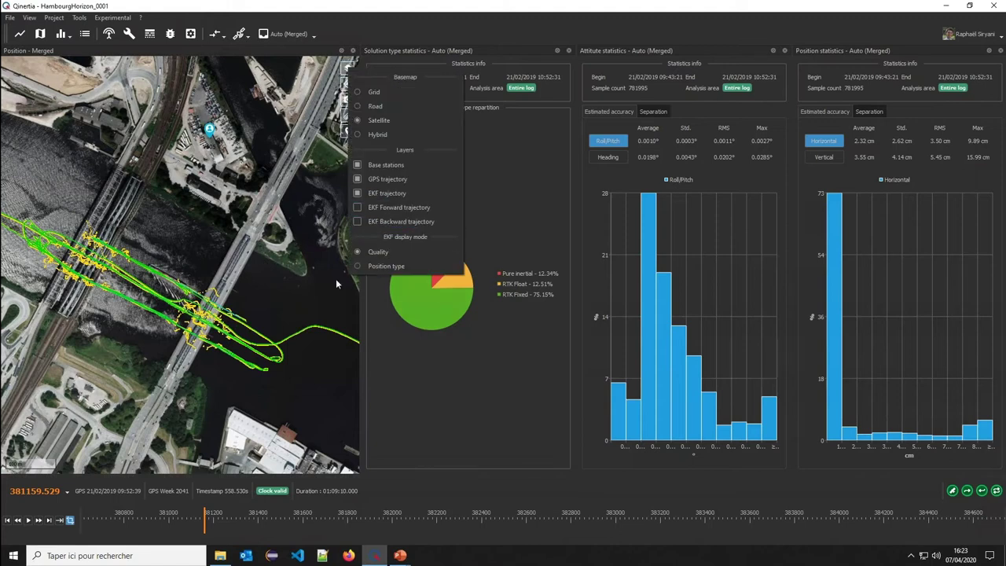
pyautogui.click(381, 265)
pyautogui.scroll(5, 168, 328)
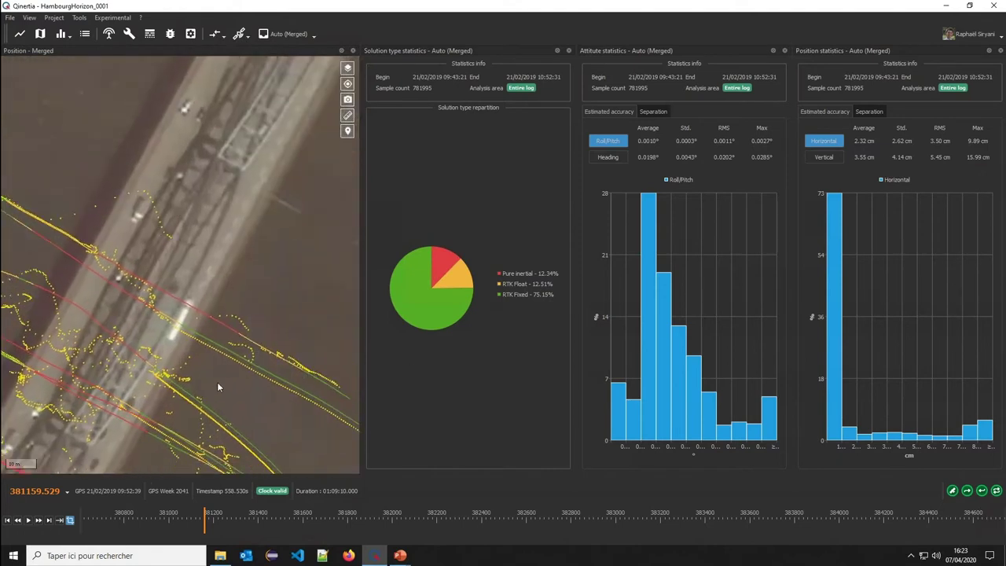
pyautogui.moveTo(122, 305); pyautogui.dragTo(156, 330)
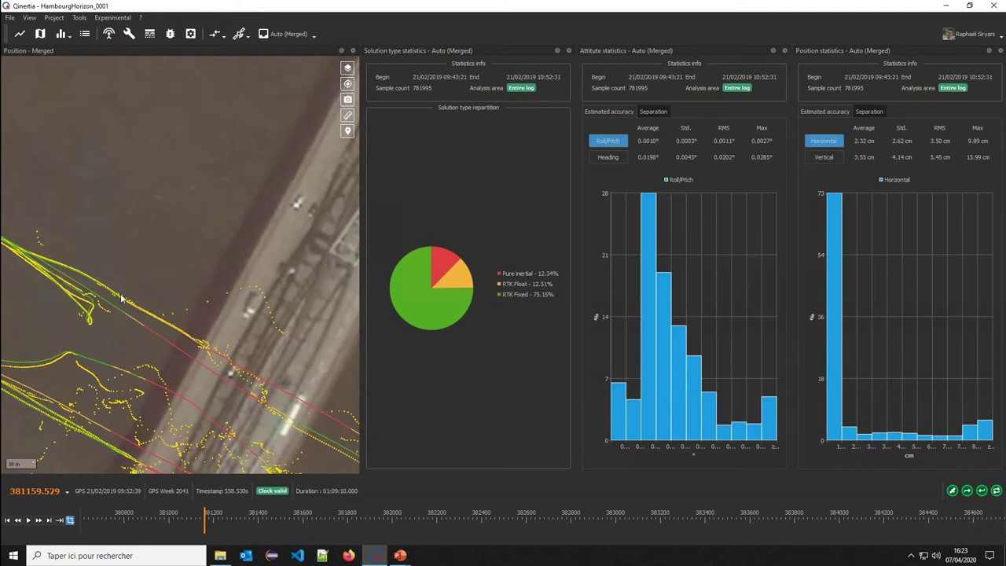
pyautogui.moveTo(216, 400); pyautogui.dragTo(161, 314)
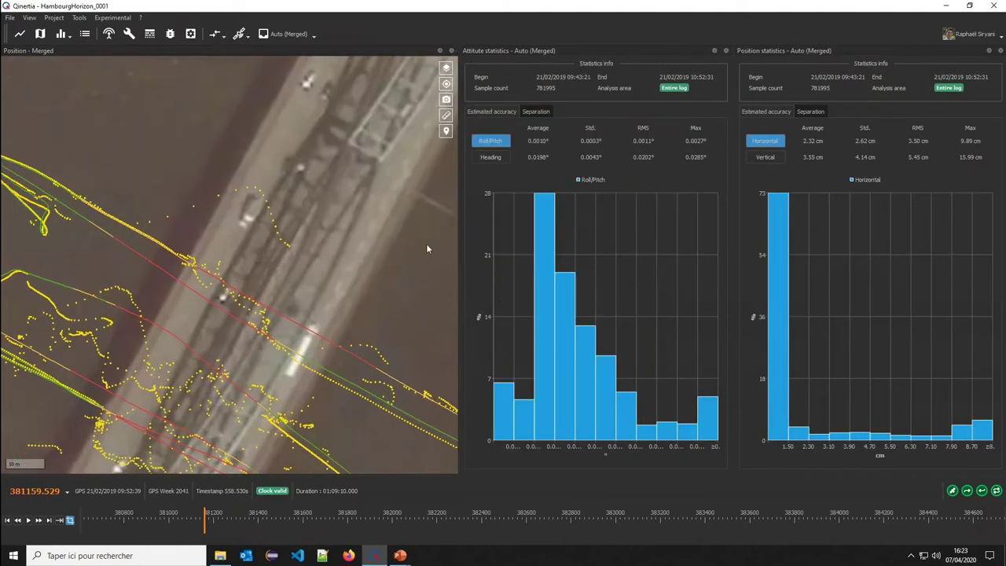
# Switch attitude and position statistics to Separation, then zoom out over the river and bridges.
pyautogui.scroll(-1, 373, 273)
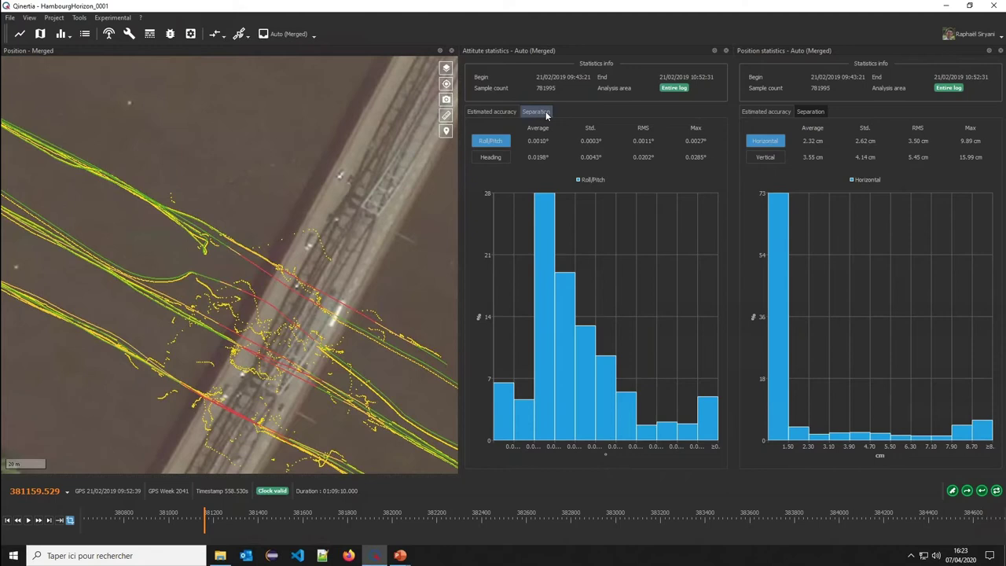
pyautogui.click(525, 112)
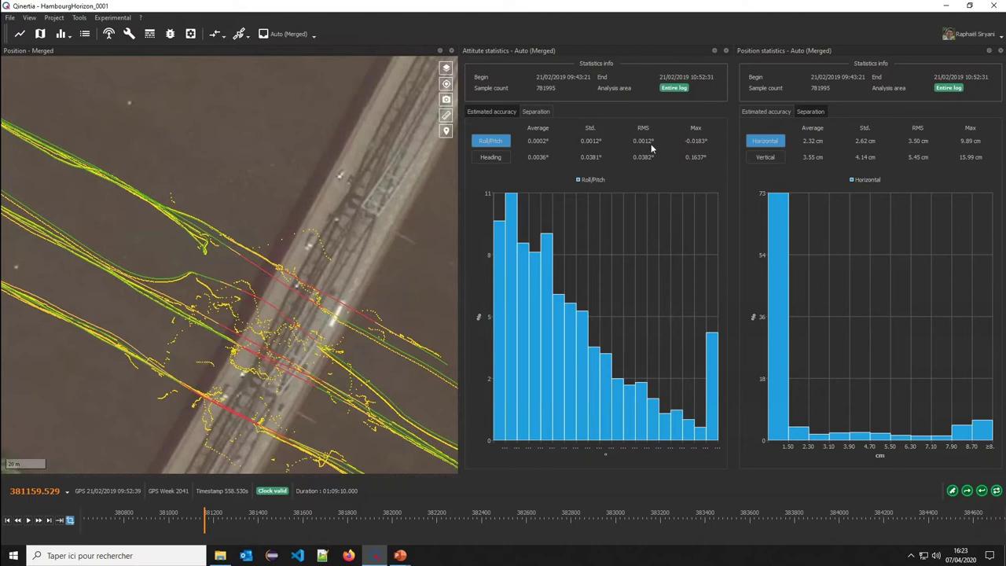
pyautogui.click(817, 113)
pyautogui.scroll(-5, 168, 309)
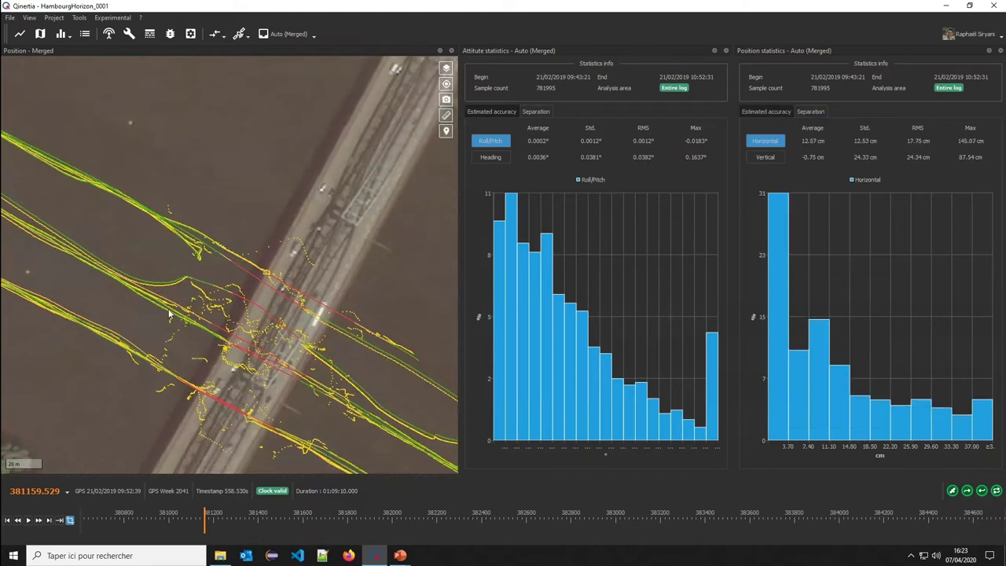
pyautogui.scroll(-2, 353, 331)
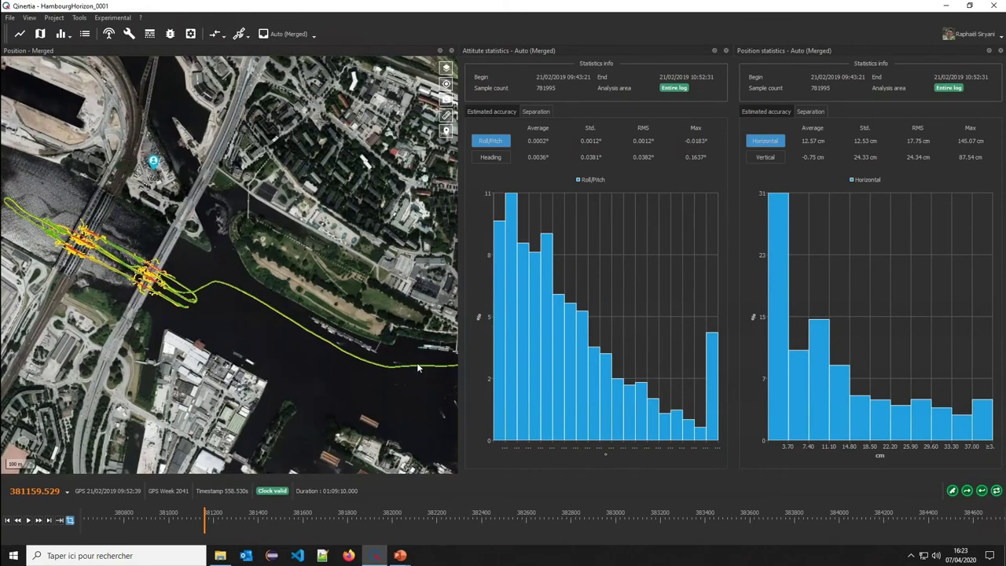
# Select the 09:50:07 to 09:58:40 stretch of the track on the timeline.
pyautogui.click(206, 524)
pyautogui.moveTo(205, 524); pyautogui.dragTo(316, 523)
pyautogui.click(296, 339)
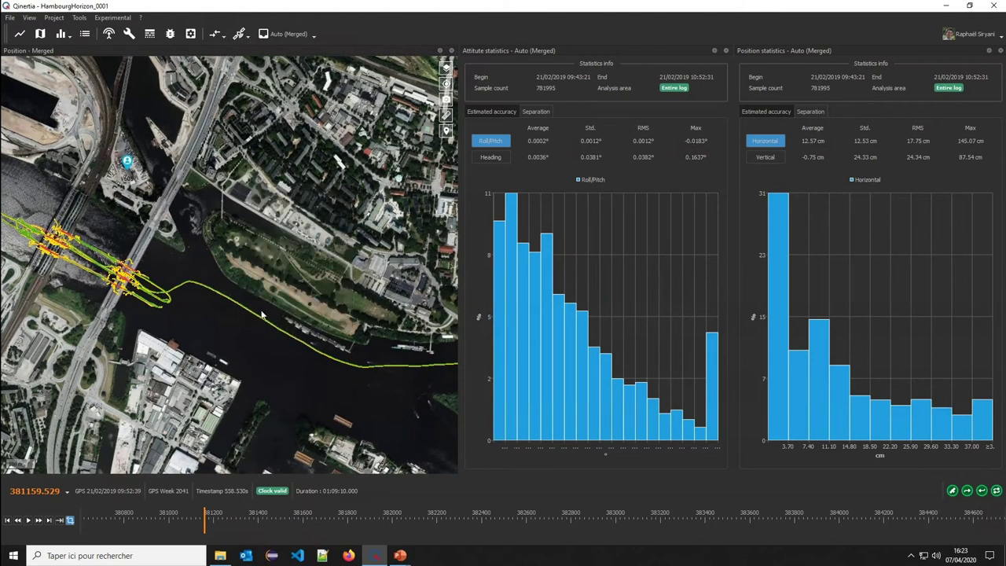
pyautogui.moveTo(240, 303); pyautogui.dragTo(381, 335)
pyautogui.moveTo(171, 524); pyautogui.dragTo(284, 531)
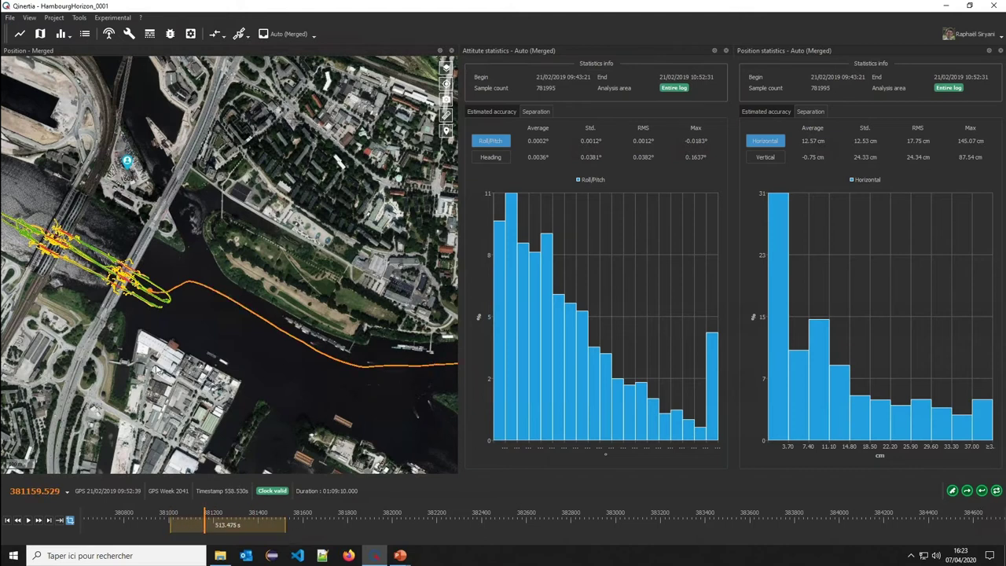
# Define the selection as the analysis span and show position Estimated accuracy statistics.
pyautogui.scroll(-1, 142, 363)
pyautogui.rightClick(239, 519)
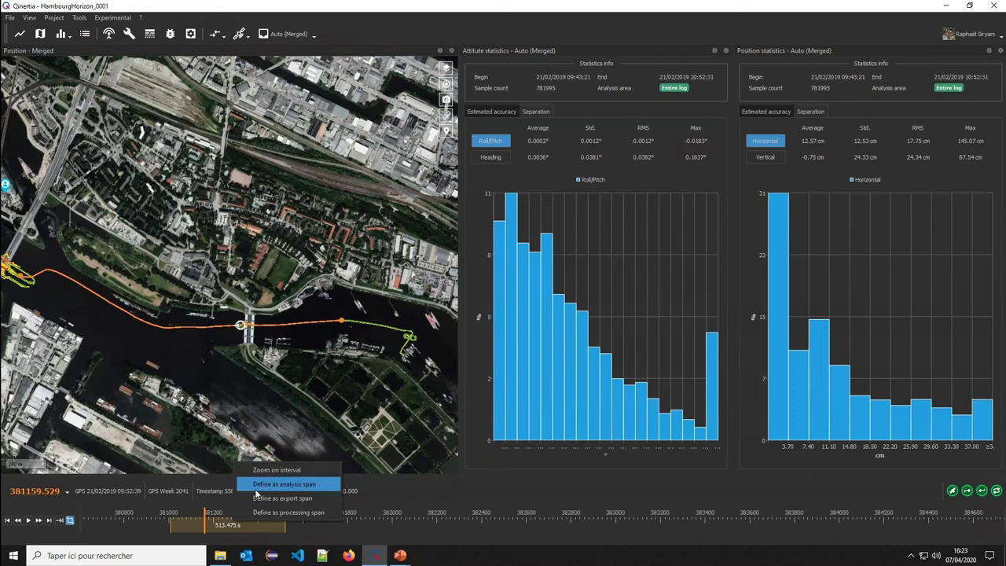
pyautogui.click(256, 484)
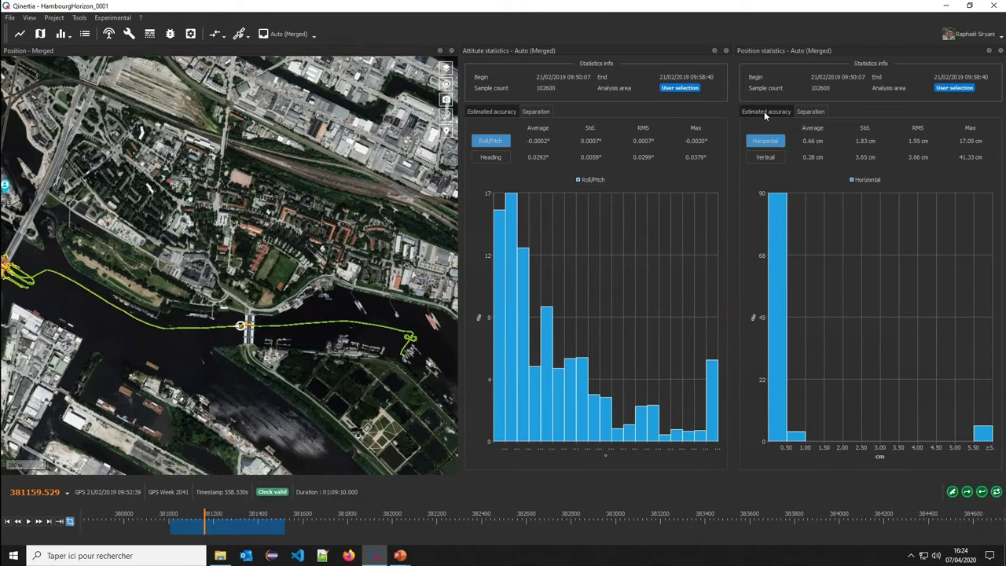
pyautogui.click(806, 111)
# Add a Gyroscope Bias graph from Quality Control for the merged solution.
pyautogui.scroll(-1, 140, 227)
pyautogui.click(20, 34)
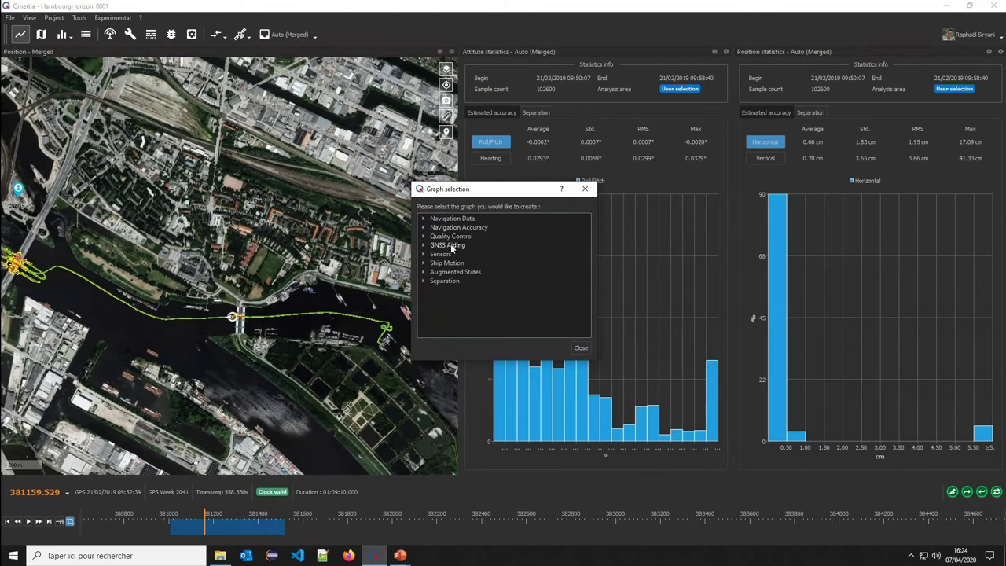
pyautogui.doubleClick(450, 236)
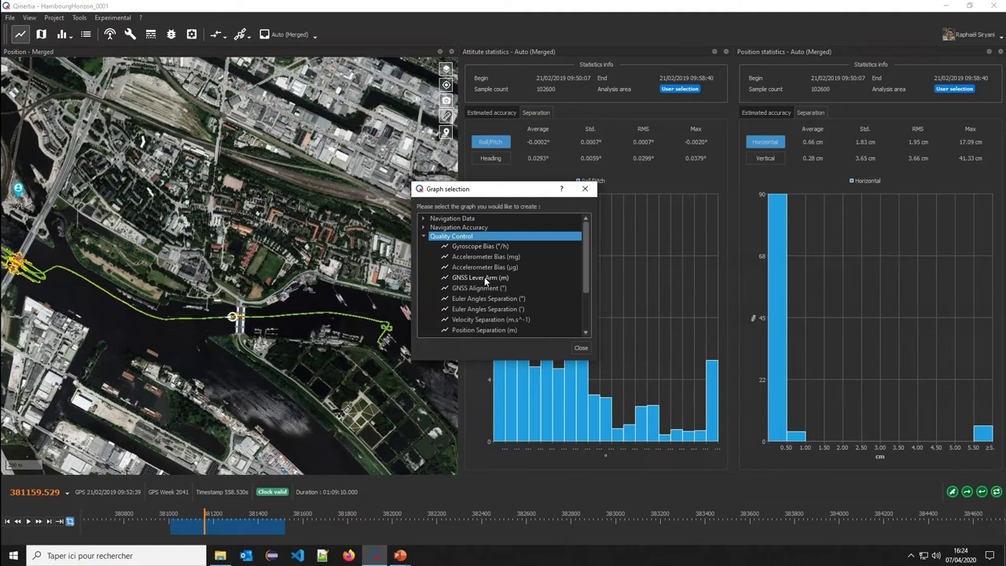
pyautogui.click(486, 246)
pyautogui.doubleClick(487, 249)
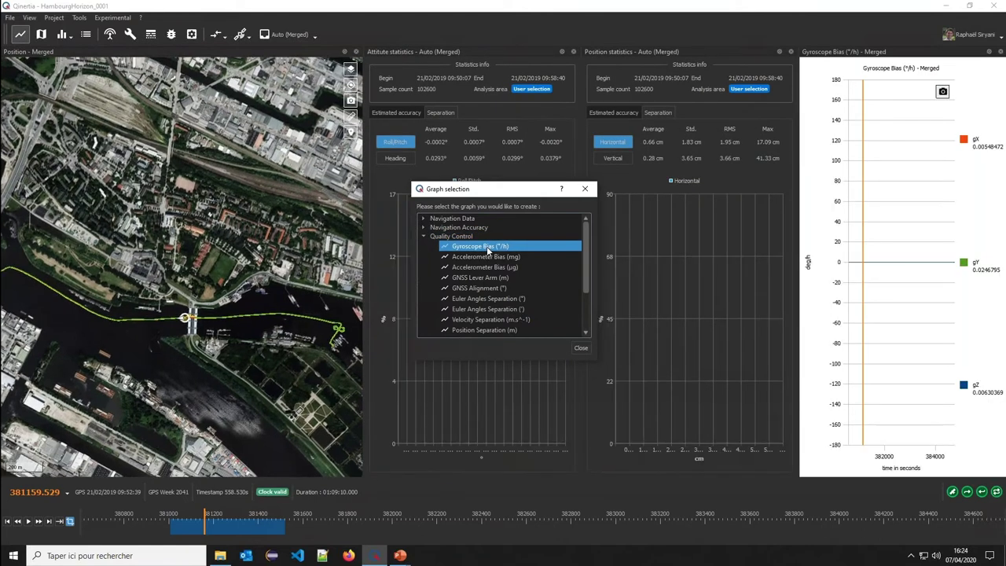
# Add an Altitude graph from Navigation Data, then close the Position statistics panel.
pyautogui.scroll(-2, 459, 236)
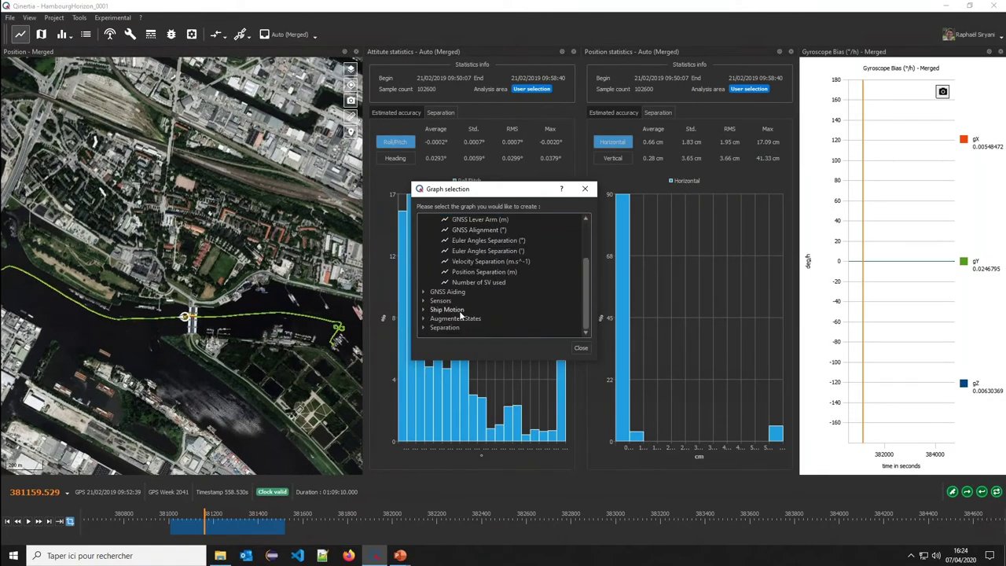
pyautogui.click(445, 293)
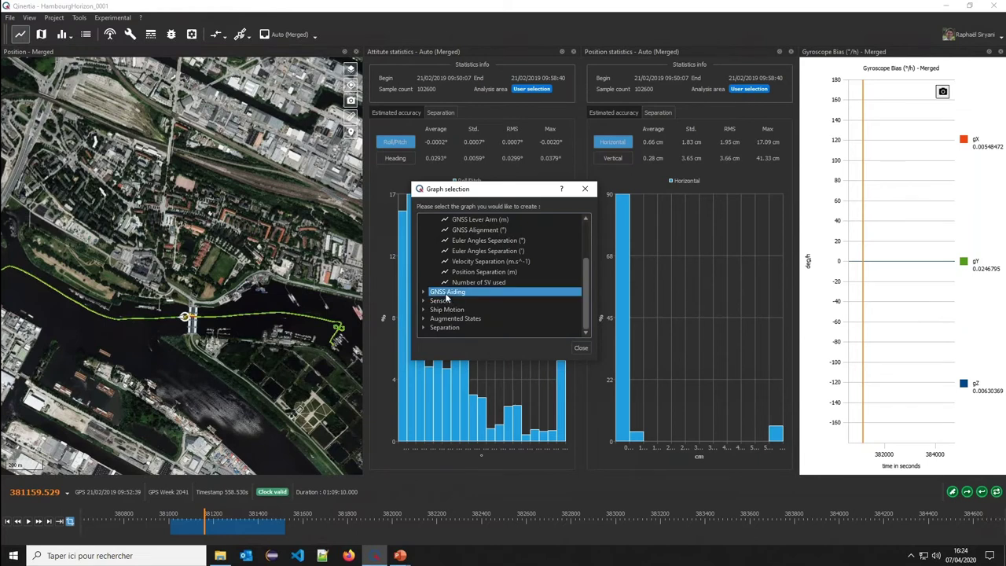
pyautogui.click(423, 309)
pyautogui.scroll(-1, 476, 314)
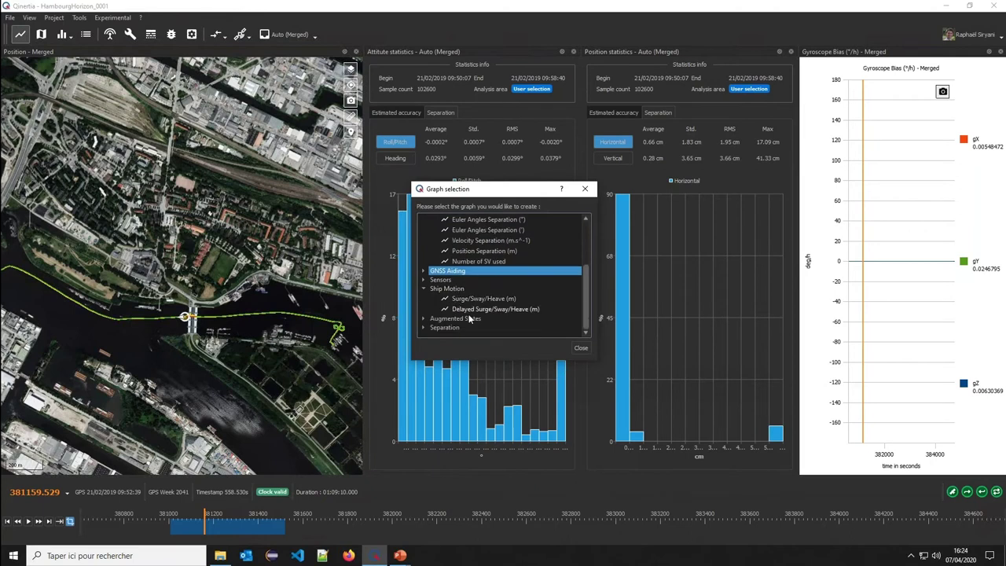
pyautogui.scroll(3, 445, 315)
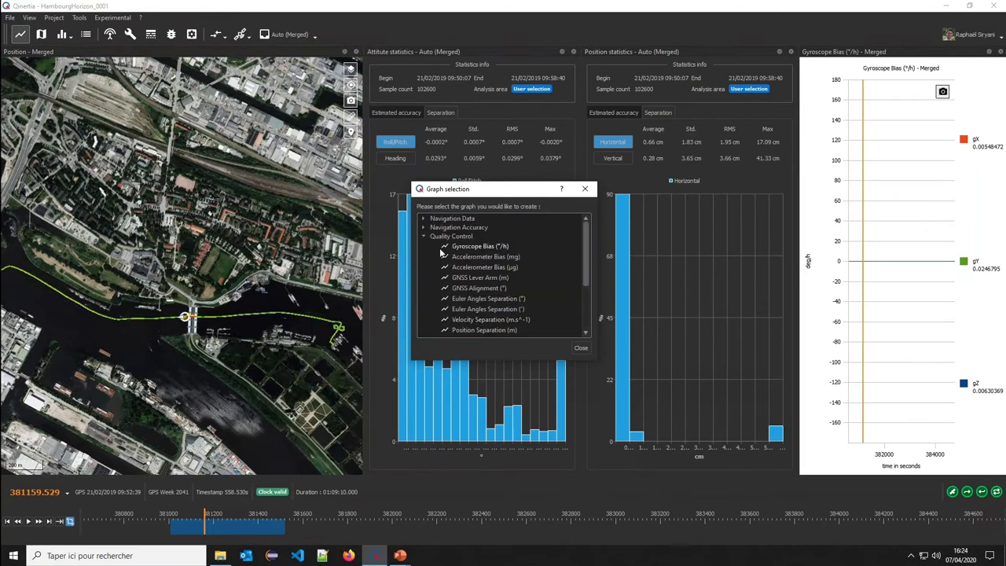
pyautogui.click(423, 218)
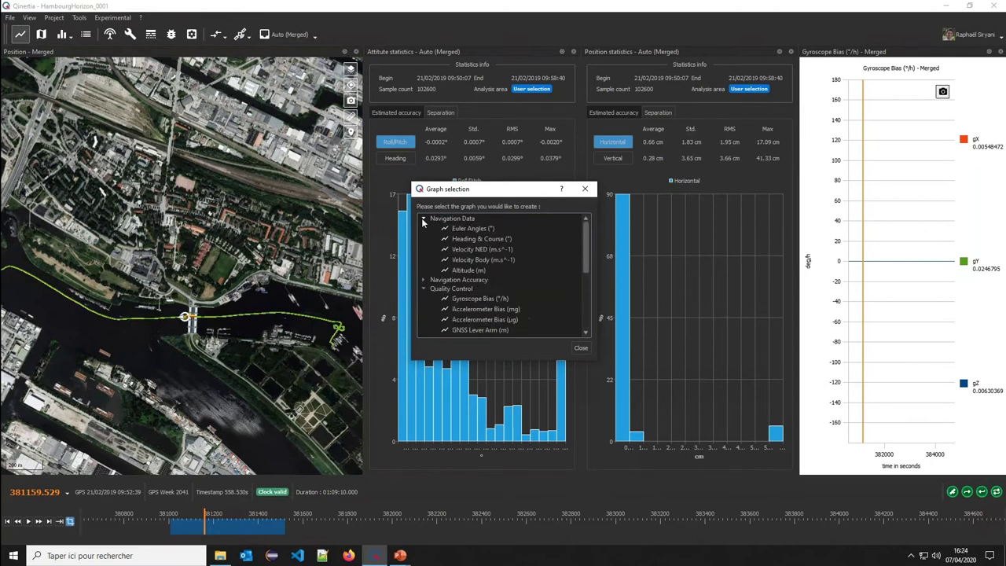
pyautogui.doubleClick(479, 271)
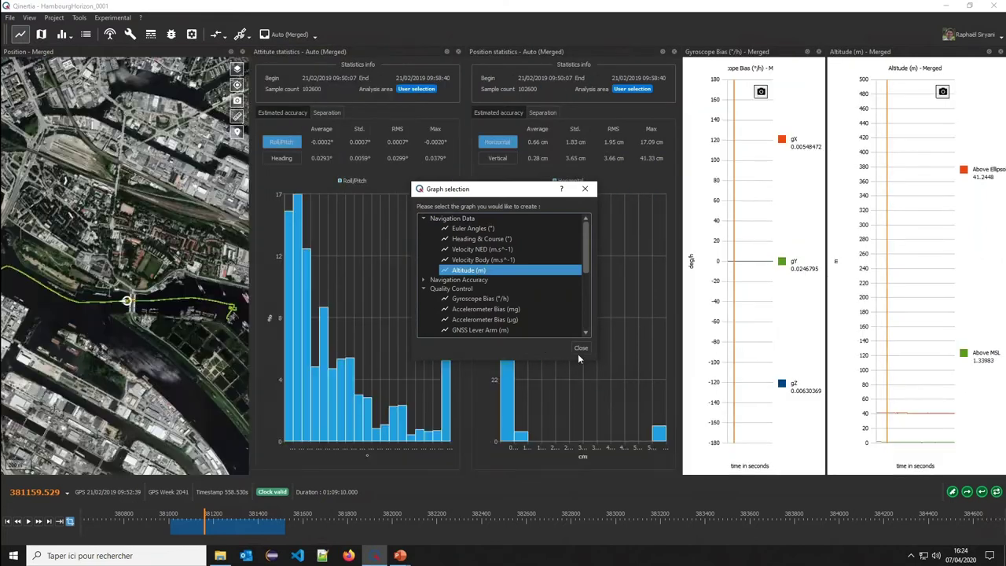
pyautogui.click(580, 350)
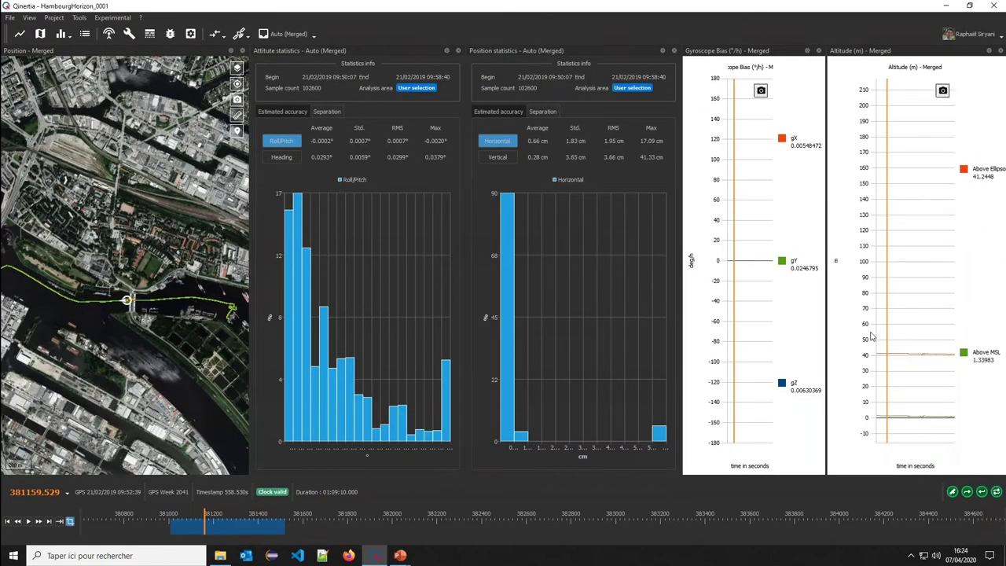
pyautogui.click(674, 51)
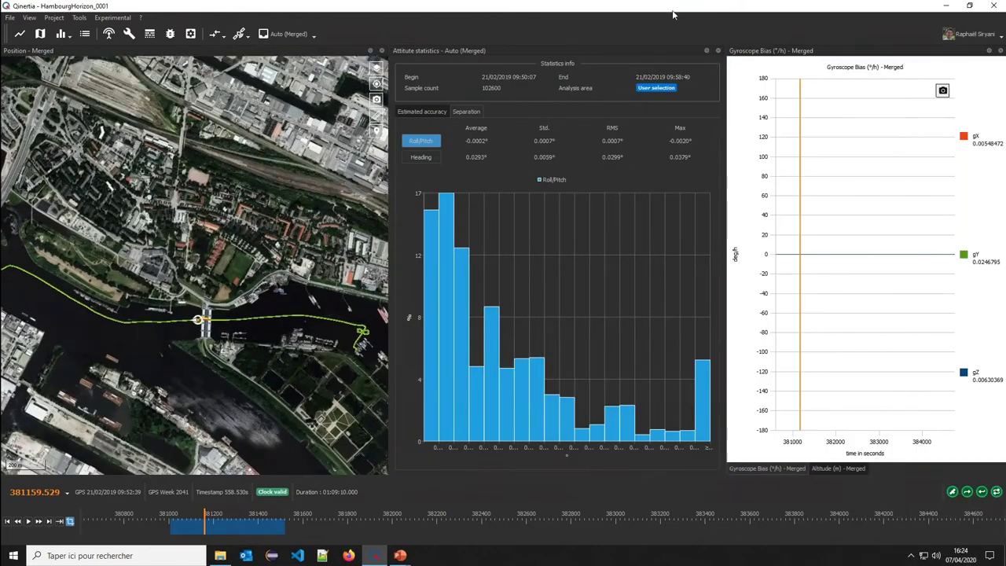
# Close attitude statistics and dock an Origin position map beside the merged map.
pyautogui.click(717, 51)
pyautogui.click(288, 34)
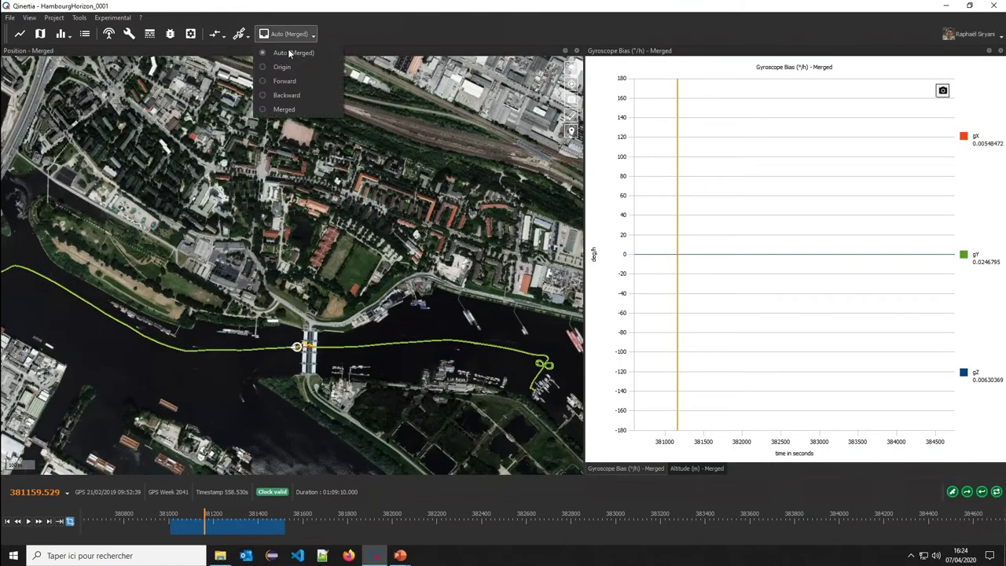
pyautogui.click(282, 67)
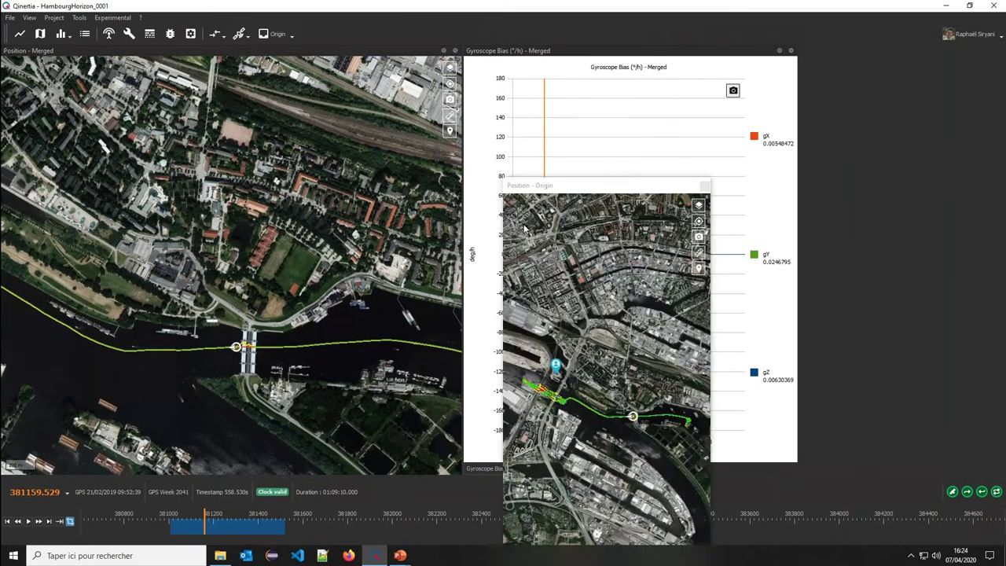
pyautogui.moveTo(524, 228); pyautogui.dragTo(463, 279)
# Jump to a point on the track, start playback, and hide the EKF Forward trajectory.
pyautogui.scroll(10, 631, 284)
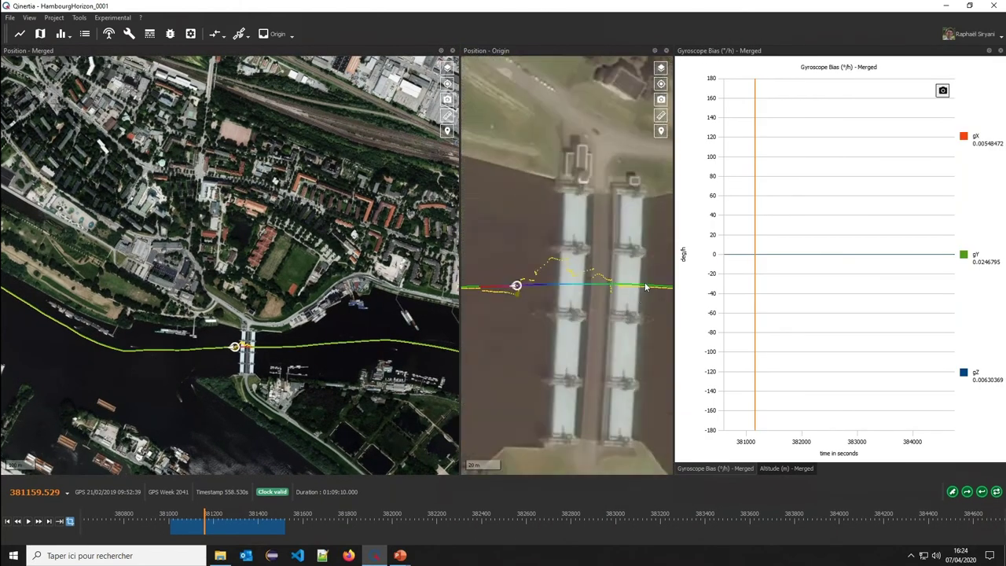
pyautogui.click(643, 288)
pyautogui.press('space')
pyautogui.scroll(5, 220, 371)
pyautogui.scroll(2, 224, 252)
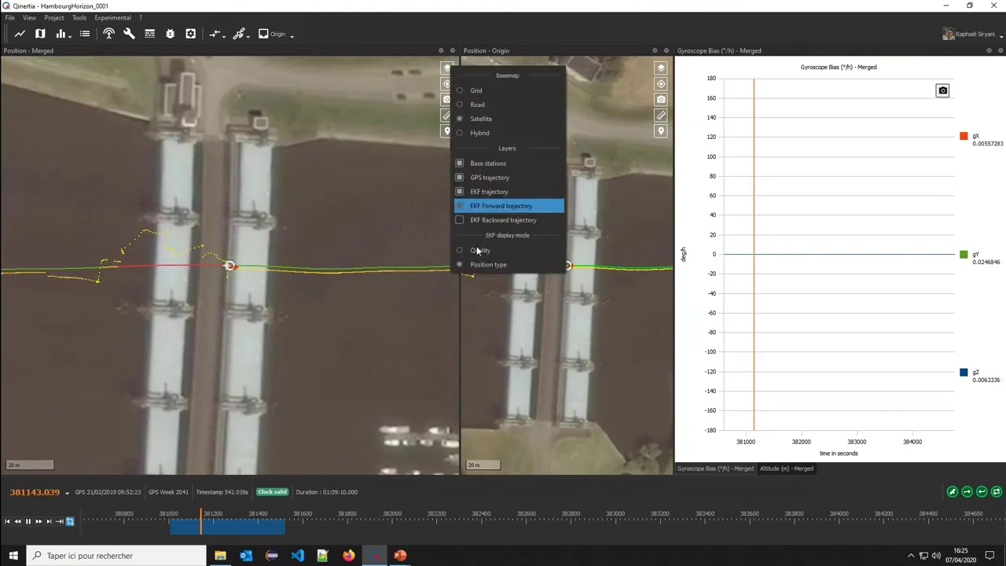
pyautogui.click(471, 248)
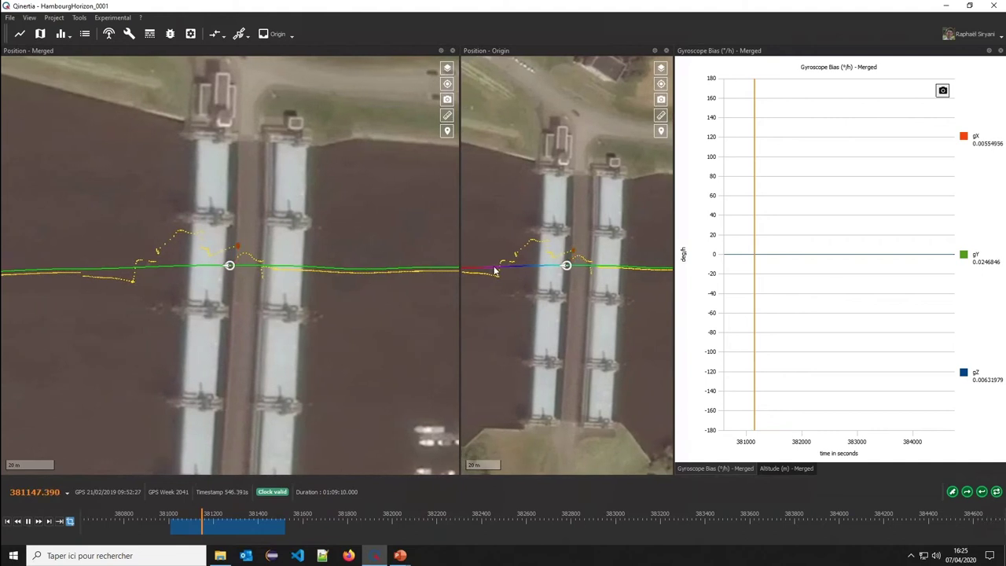
# Close the Gyroscope Bias and Altitude charts and zoom out the merged map.
pyautogui.scroll(2, 492, 301)
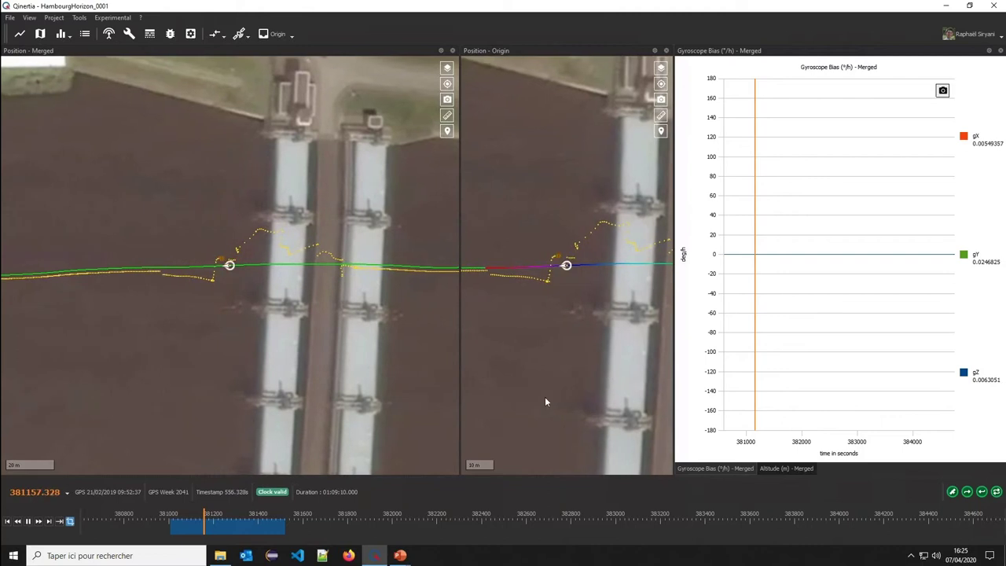
pyautogui.scroll(10, 891, 250)
pyautogui.scroll(5, 878, 246)
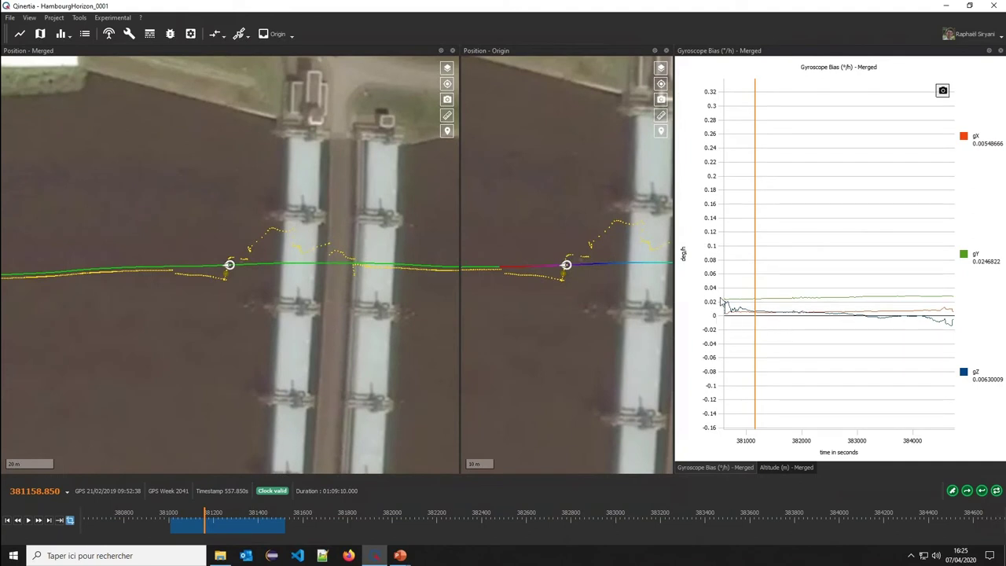
pyautogui.click(1000, 51)
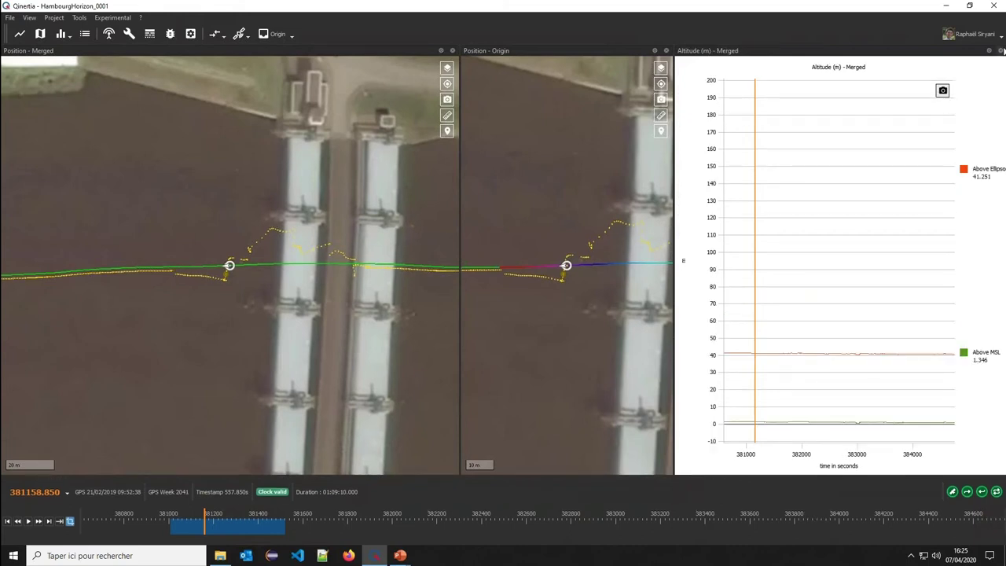
pyautogui.click(1000, 50)
pyautogui.scroll(-6, 638, 248)
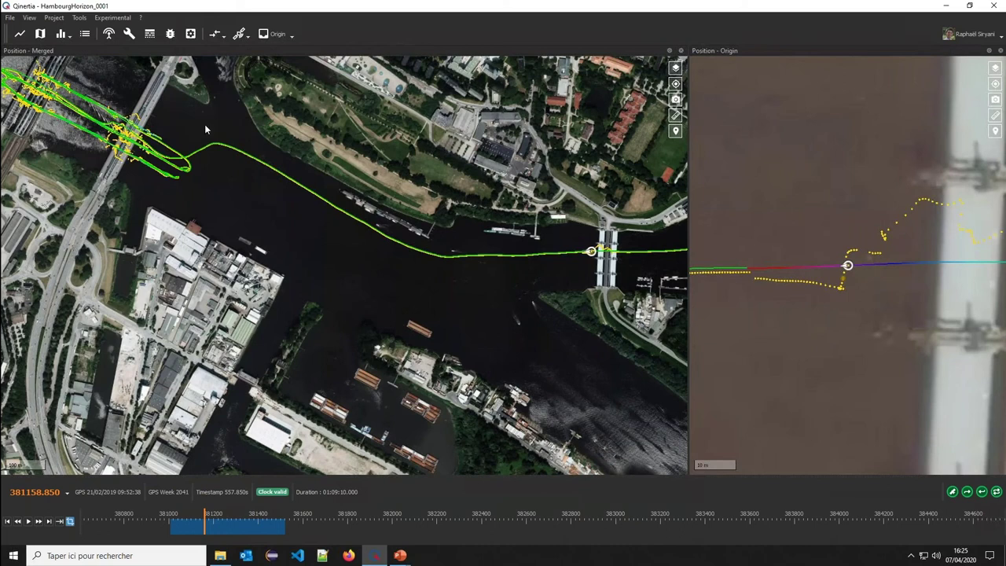
# In the export settings, keep all epochs and Inertial position as the minimum quality.
pyautogui.click(10, 18)
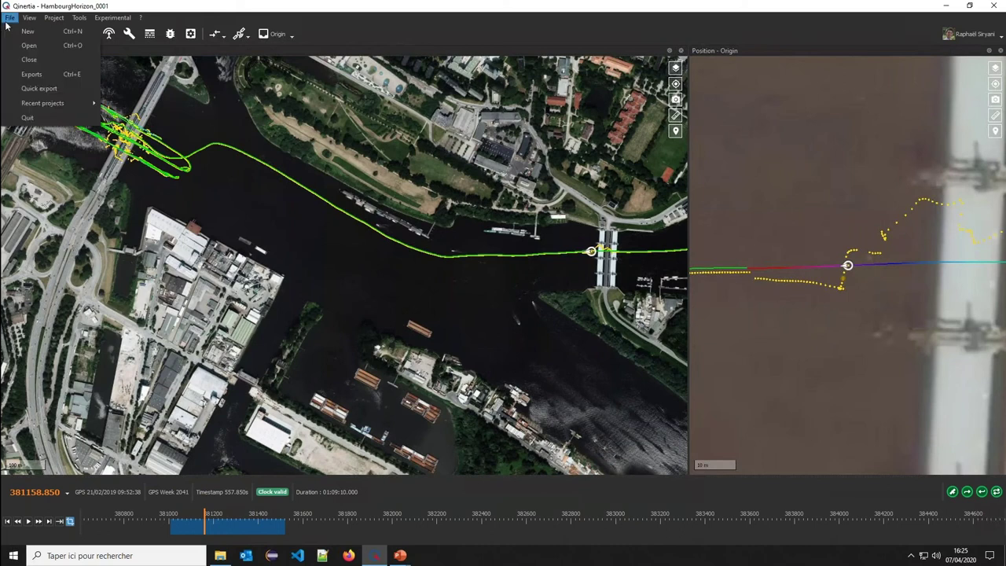
pyautogui.click(23, 75)
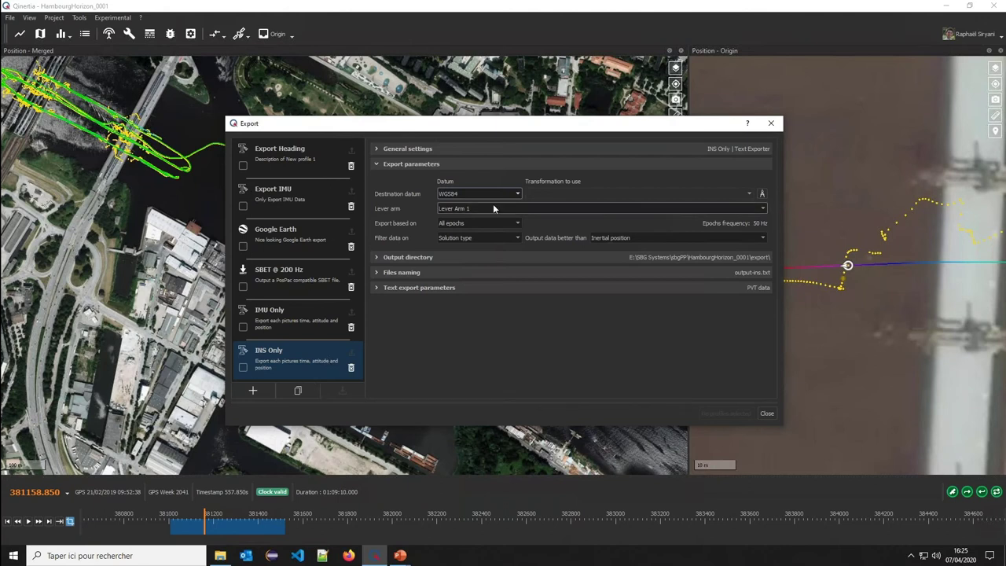
pyautogui.click(450, 224)
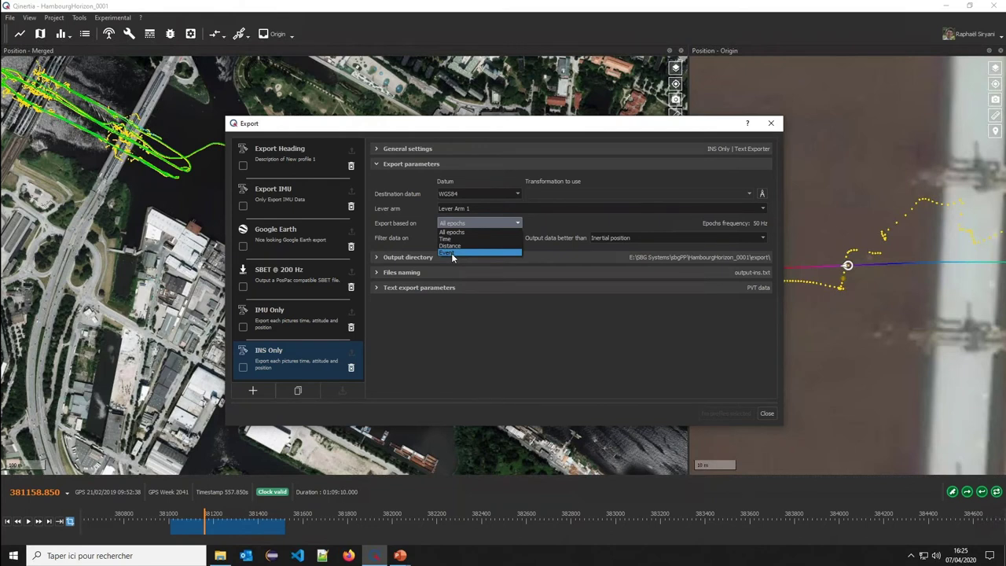
pyautogui.click(477, 307)
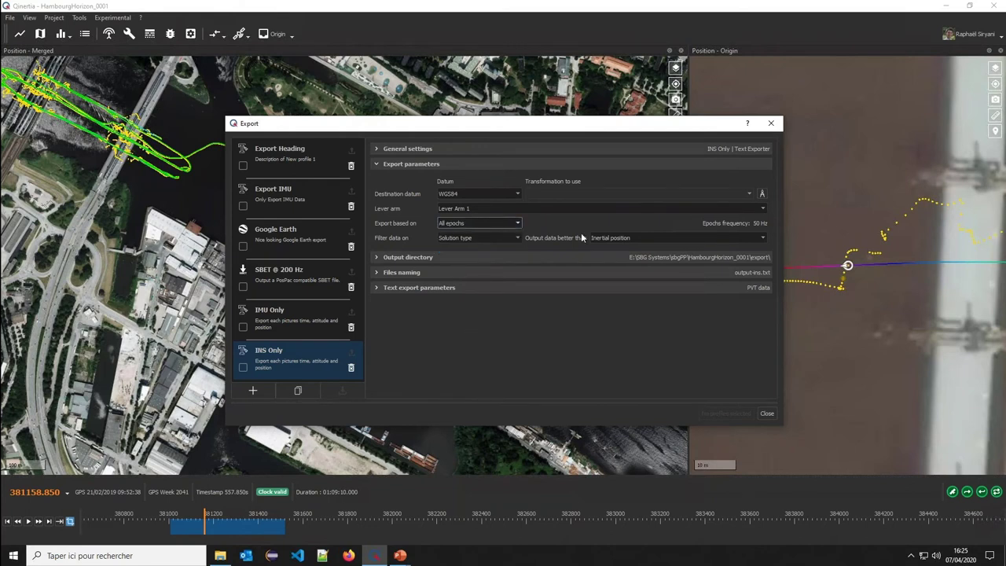
pyautogui.click(613, 237)
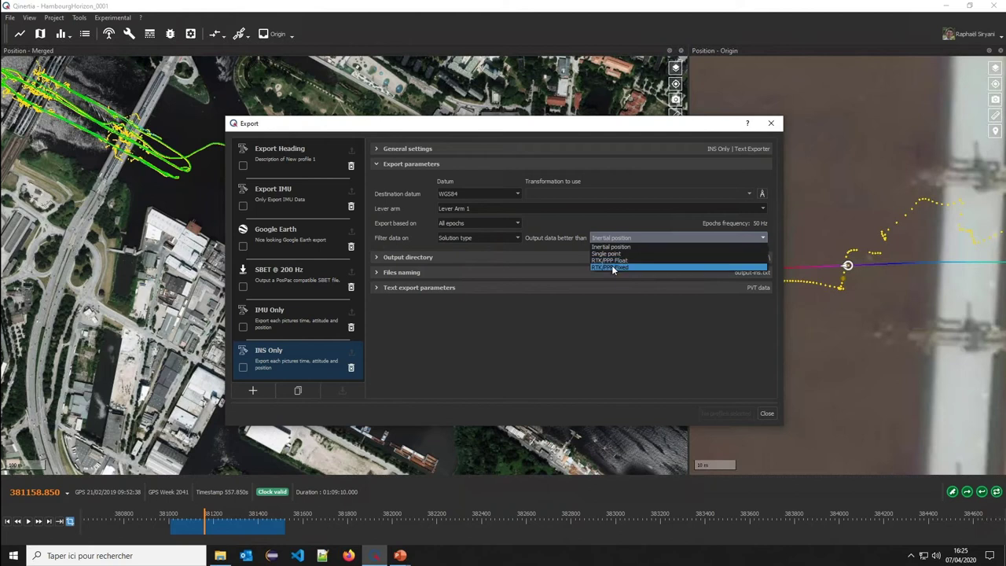
pyautogui.click(620, 347)
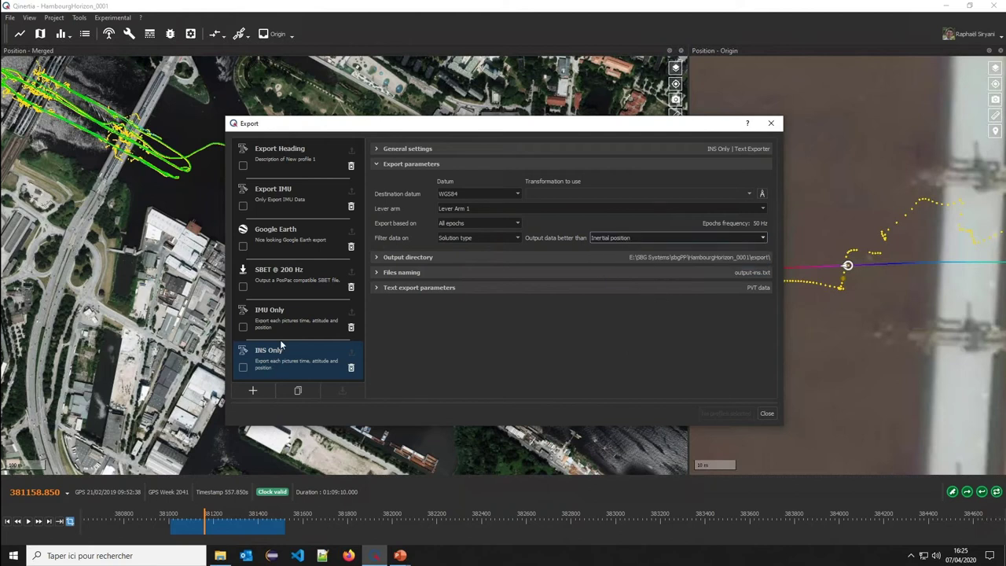
# Add another Roll Std. field in Degrees signed to the PVT data preset.
pyautogui.click(417, 287)
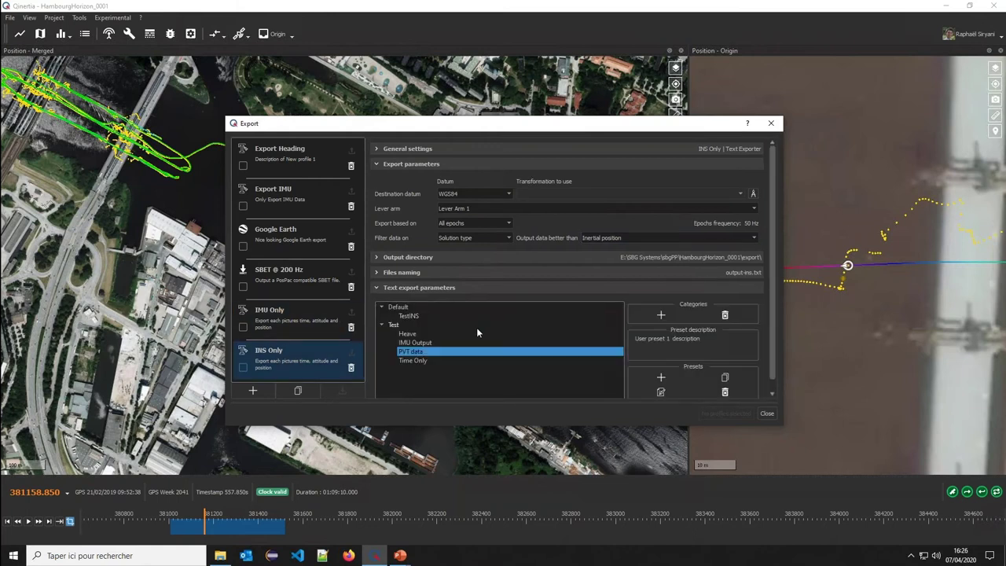
pyautogui.doubleClick(416, 340)
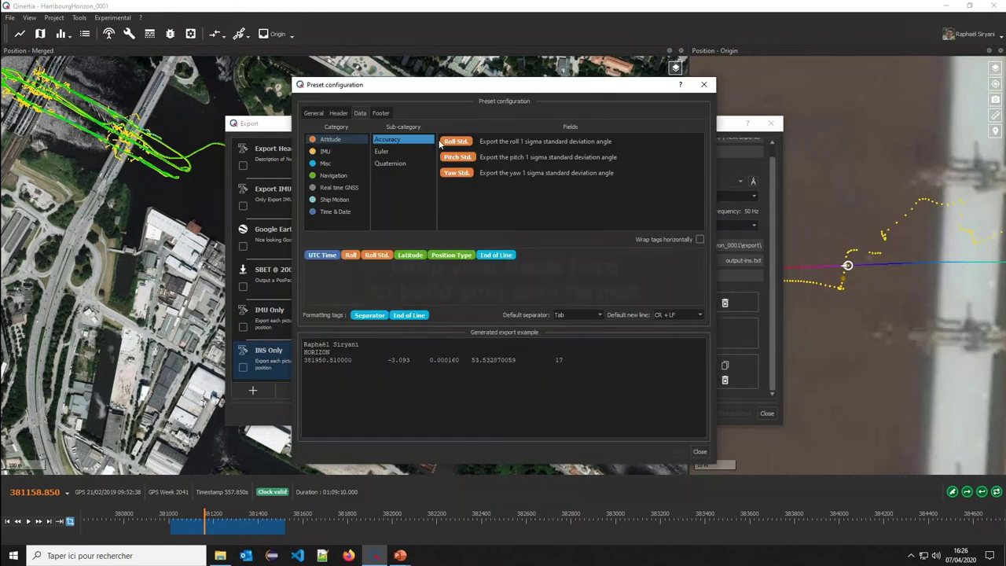
pyautogui.moveTo(452, 145); pyautogui.dragTo(422, 254)
pyautogui.click(430, 80)
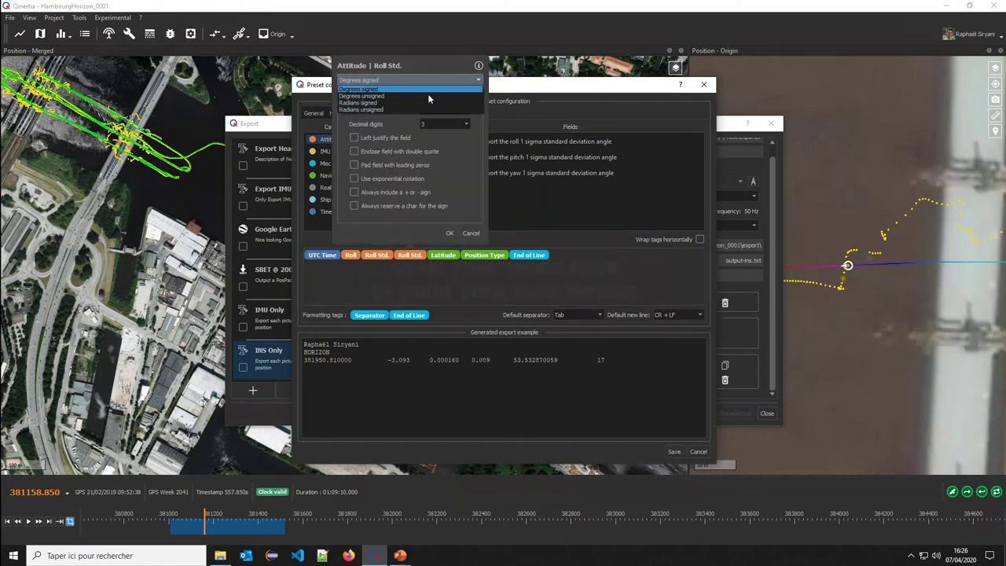
pyautogui.click(429, 89)
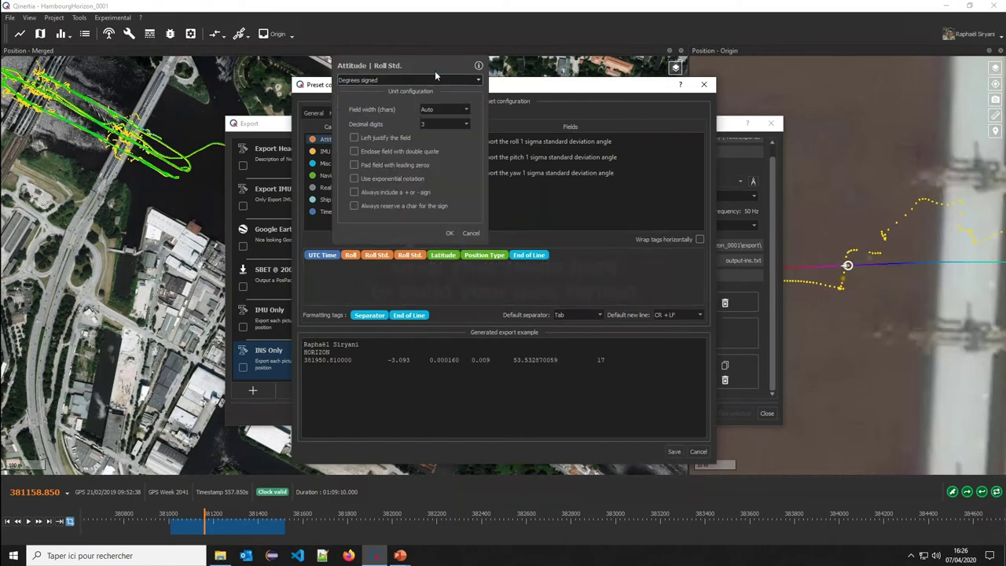
pyautogui.click(470, 232)
pyautogui.click(674, 450)
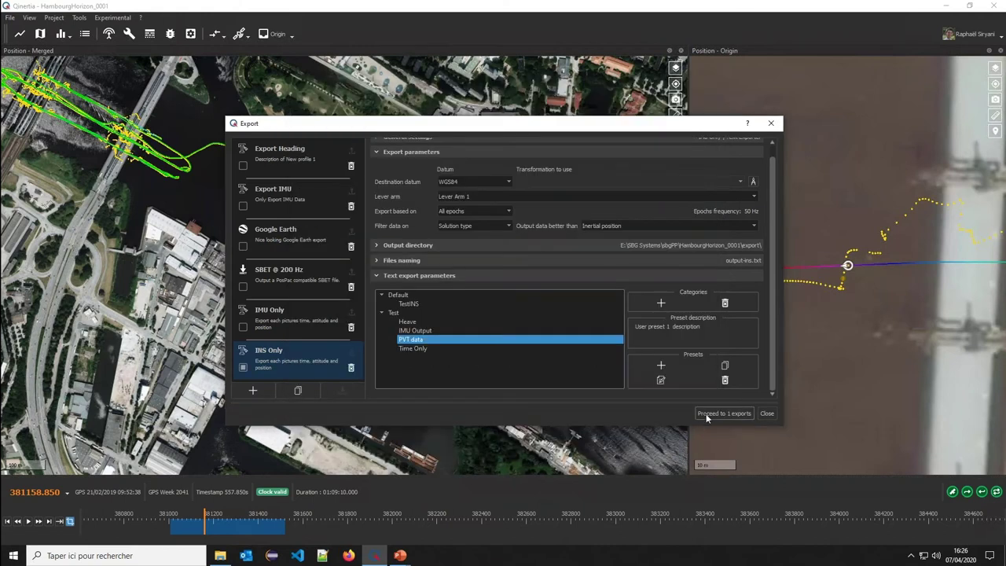
# Export the Origin dataset with the INS Only profile and review output-ins.txt in Notepad++.
pyautogui.click(705, 413)
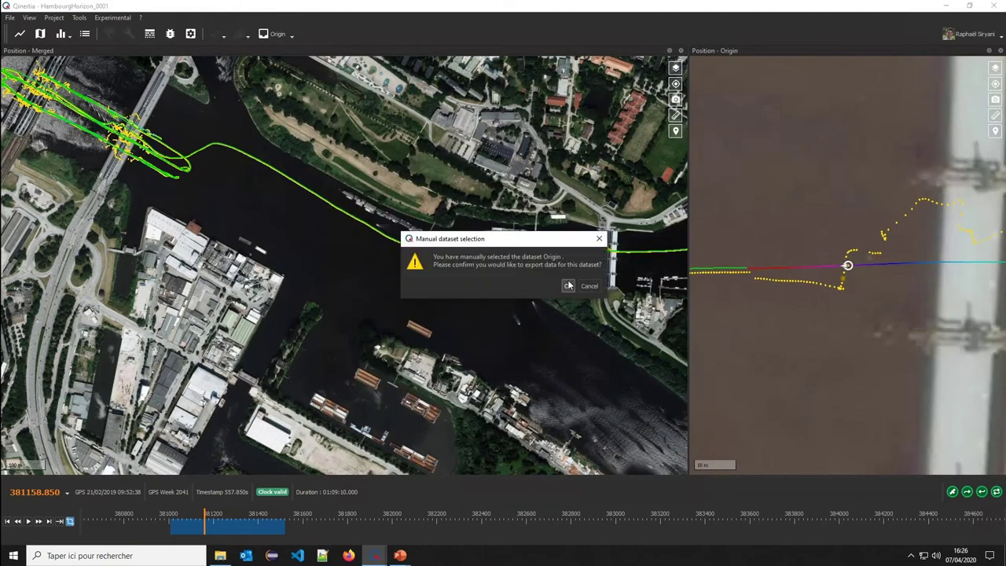
pyautogui.click(568, 286)
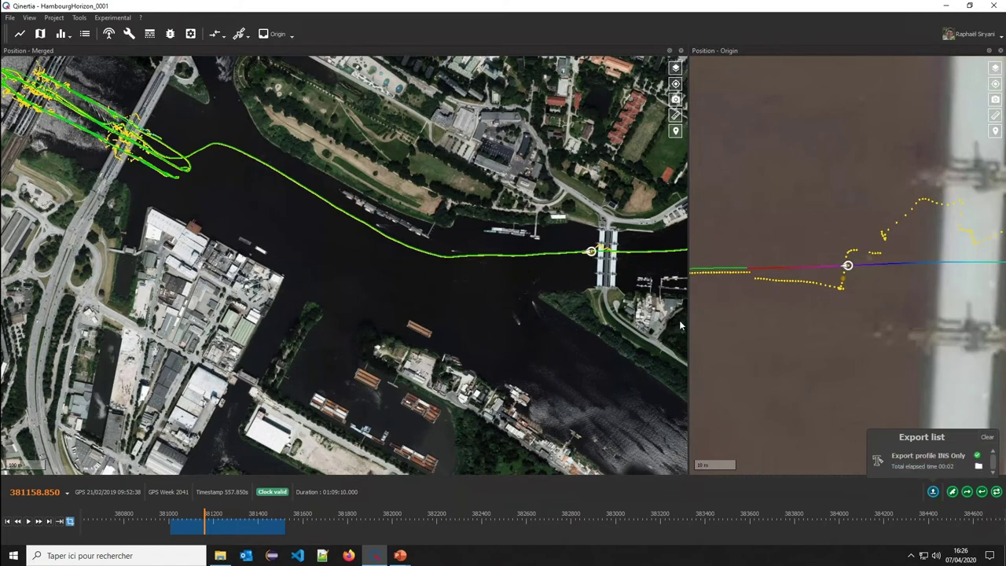
pyautogui.click(978, 465)
pyautogui.rightClick(196, 122)
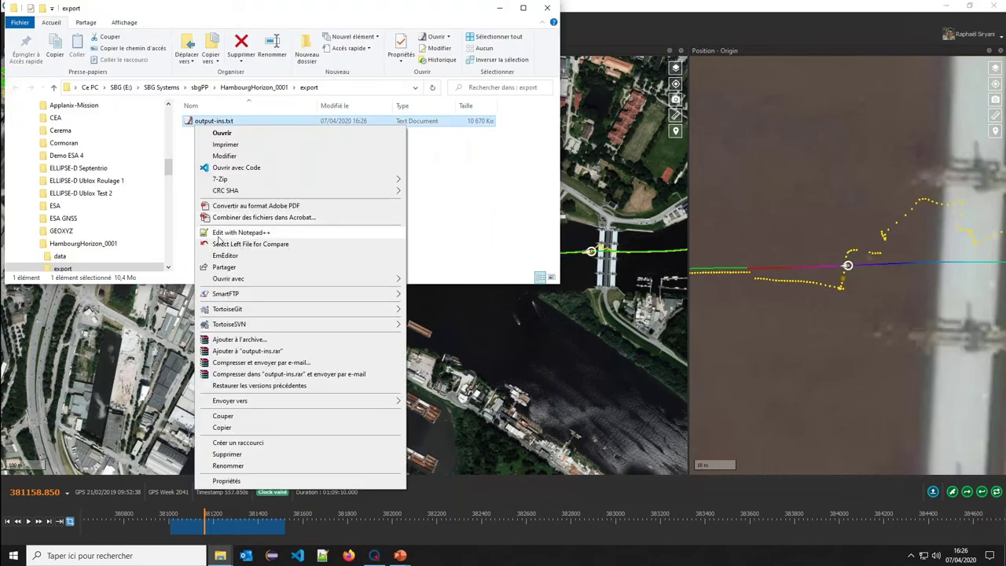
pyautogui.click(228, 233)
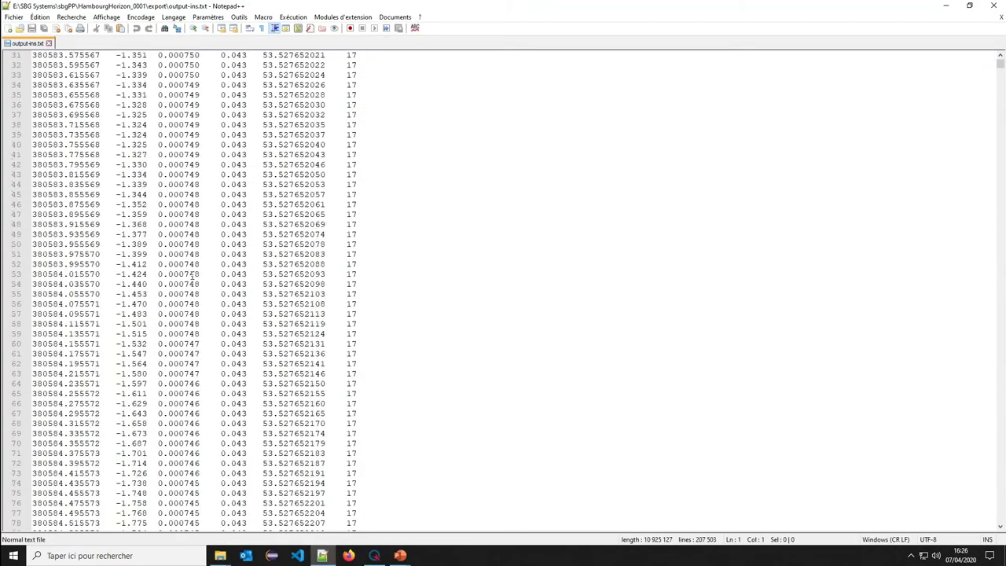
pyautogui.click(995, 6)
# Reprocess the trajectory with RTK as the position source.
pyautogui.click(547, 6)
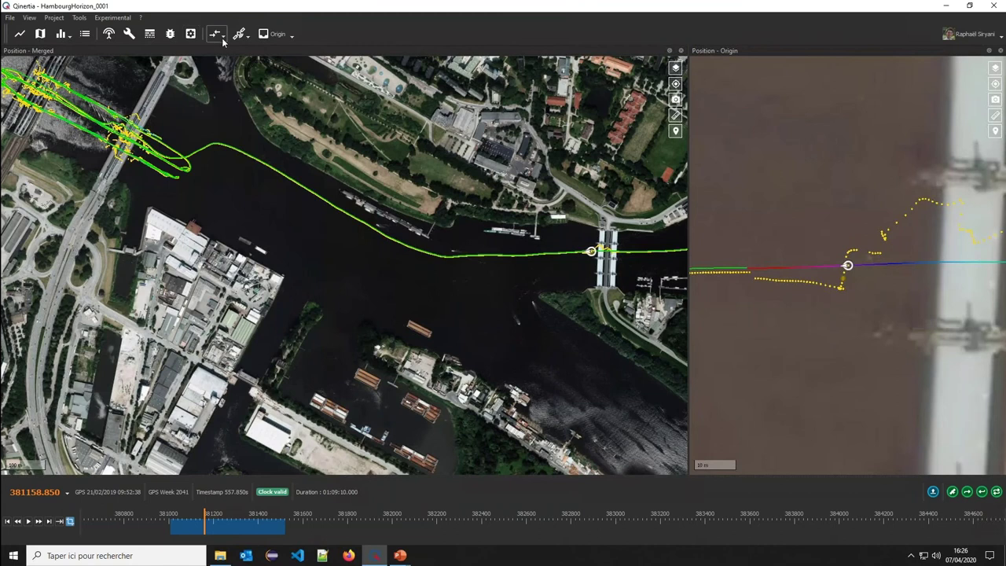
pyautogui.click(218, 34)
pyautogui.click(239, 34)
pyautogui.click(258, 57)
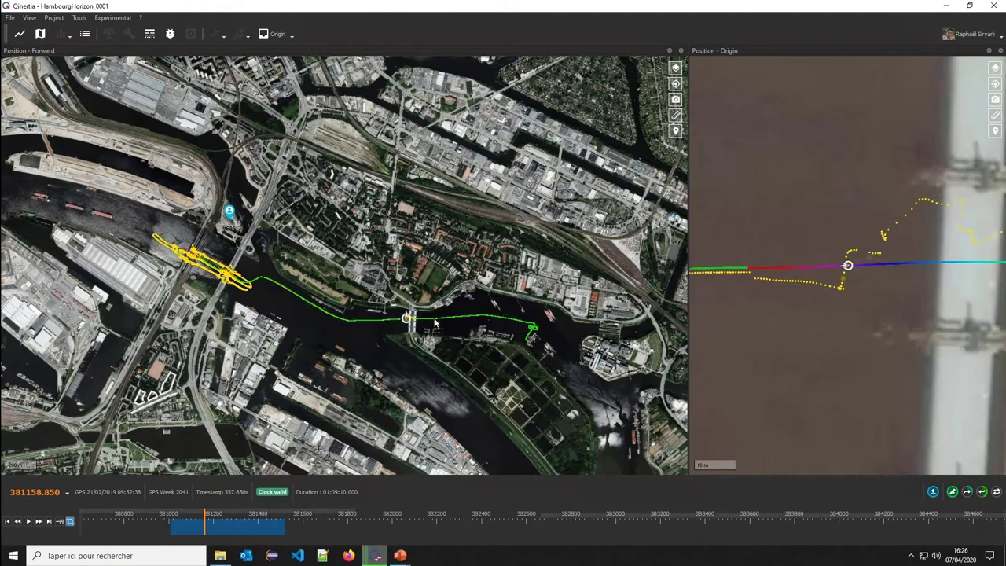
# Zoom into the bridge tracks and place the time cursor at 384279.000.
pyautogui.scroll(5, 416, 322)
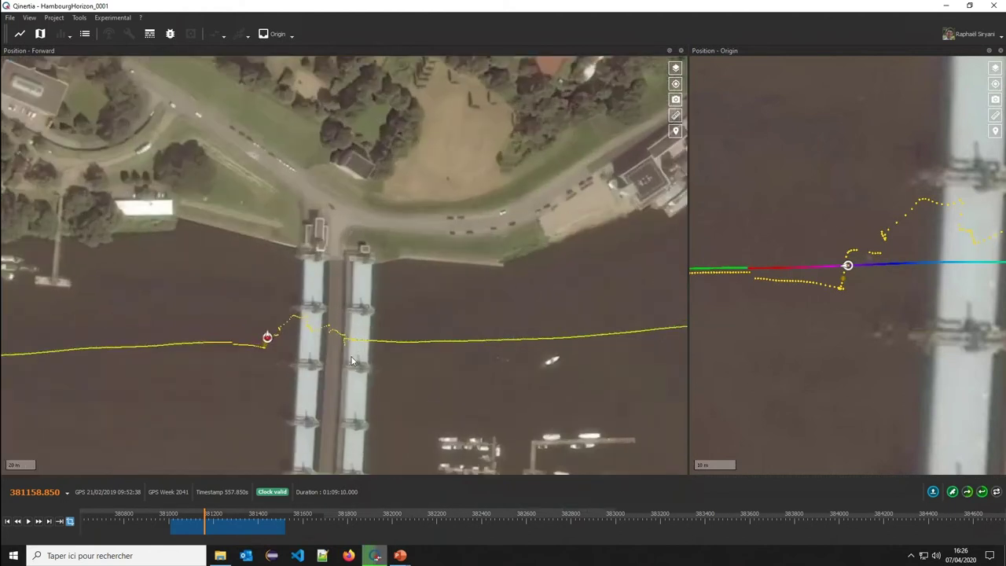
pyautogui.scroll(4, 351, 361)
pyautogui.scroll(2, 451, 348)
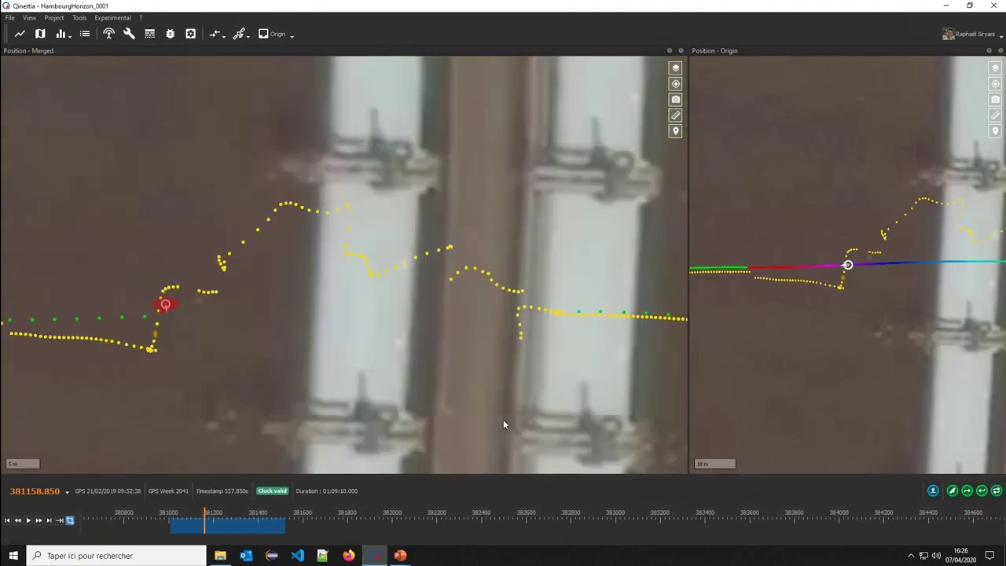
pyautogui.scroll(3, 251, 359)
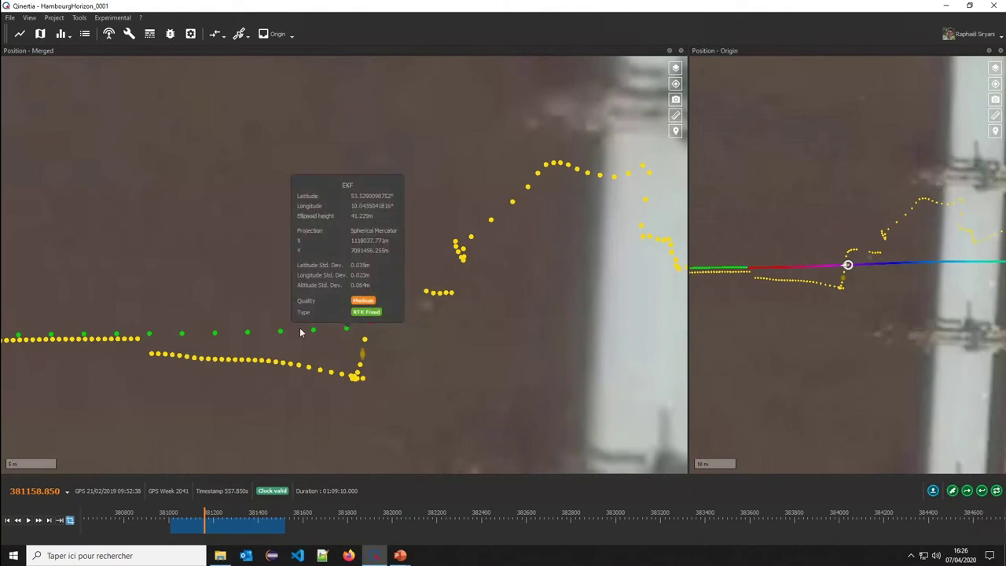
pyautogui.scroll(-3, 152, 297)
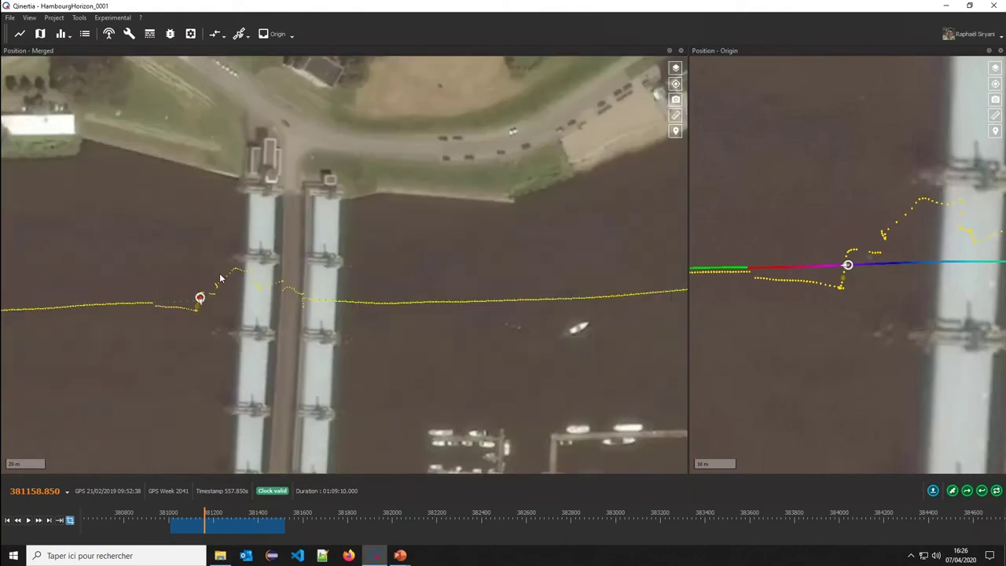
pyautogui.moveTo(220, 277); pyautogui.dragTo(488, 240)
pyautogui.scroll(4, 366, 330)
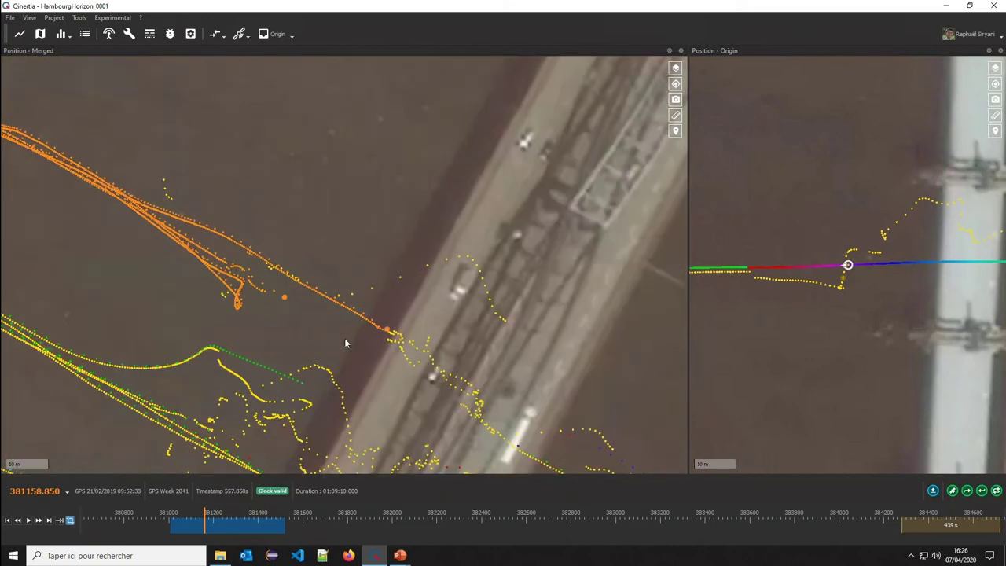
pyautogui.click(345, 342)
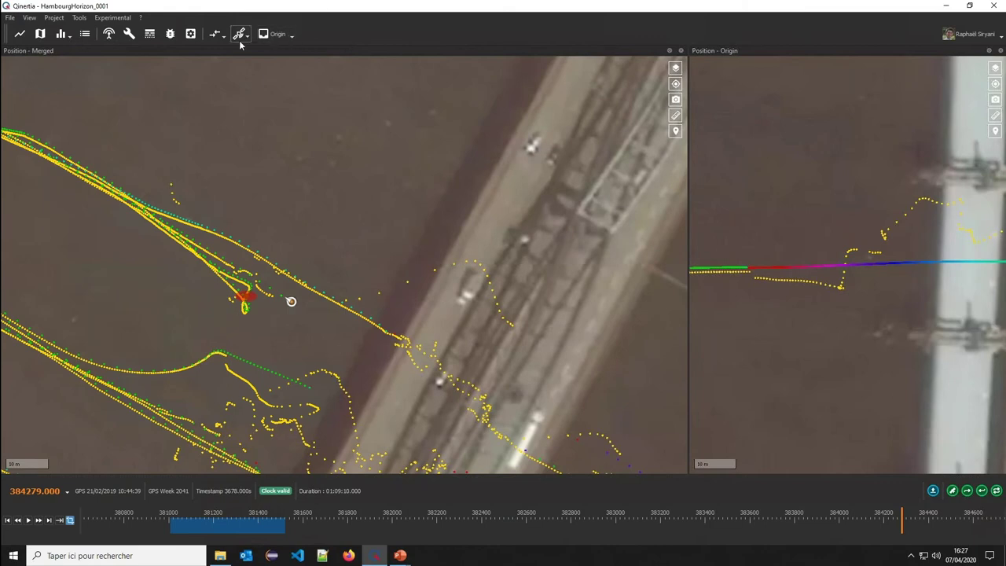
pyautogui.click(219, 35)
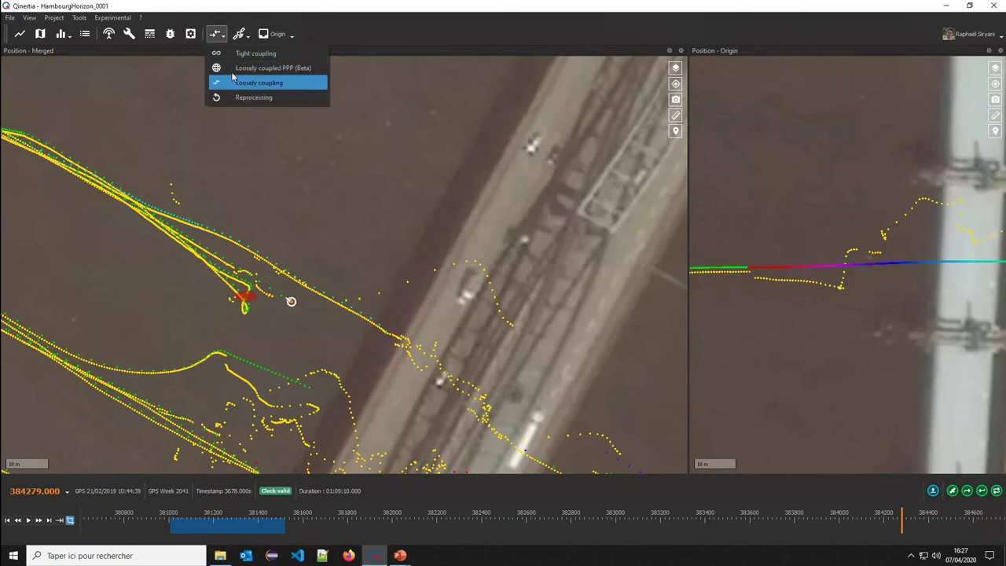
pyautogui.click(296, 173)
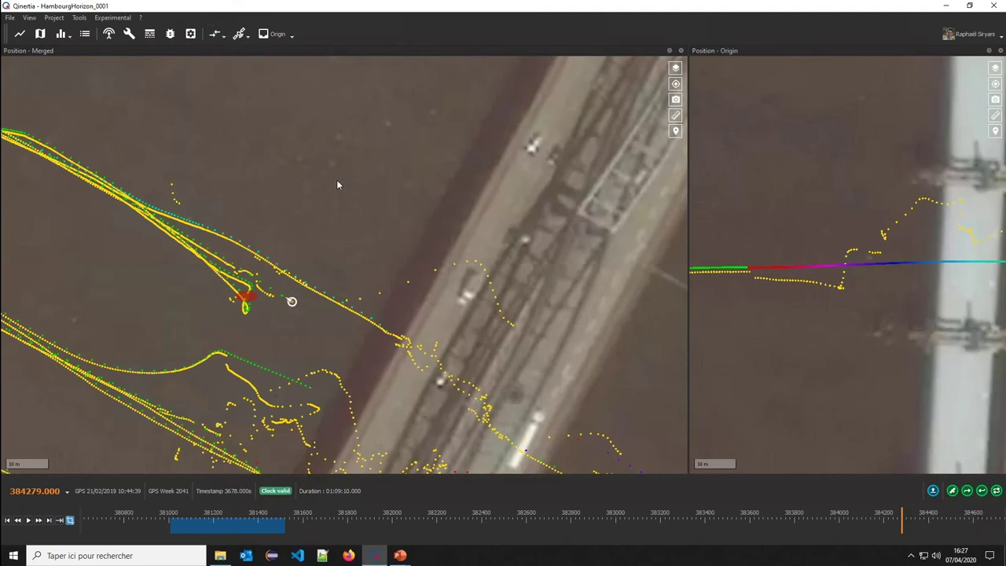
# Close the marine project and start creating a new project.
pyautogui.click(10, 17)
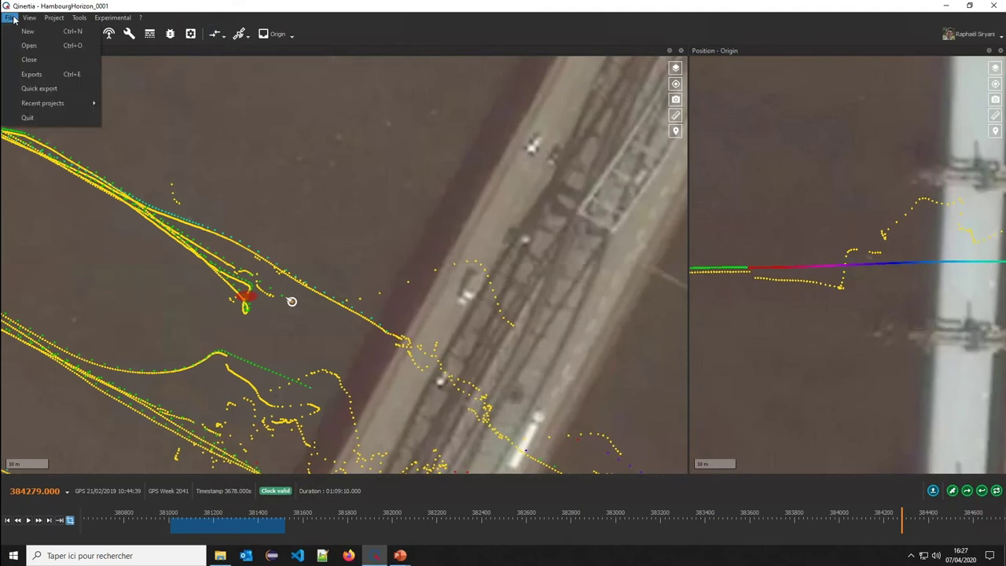
pyautogui.click(24, 62)
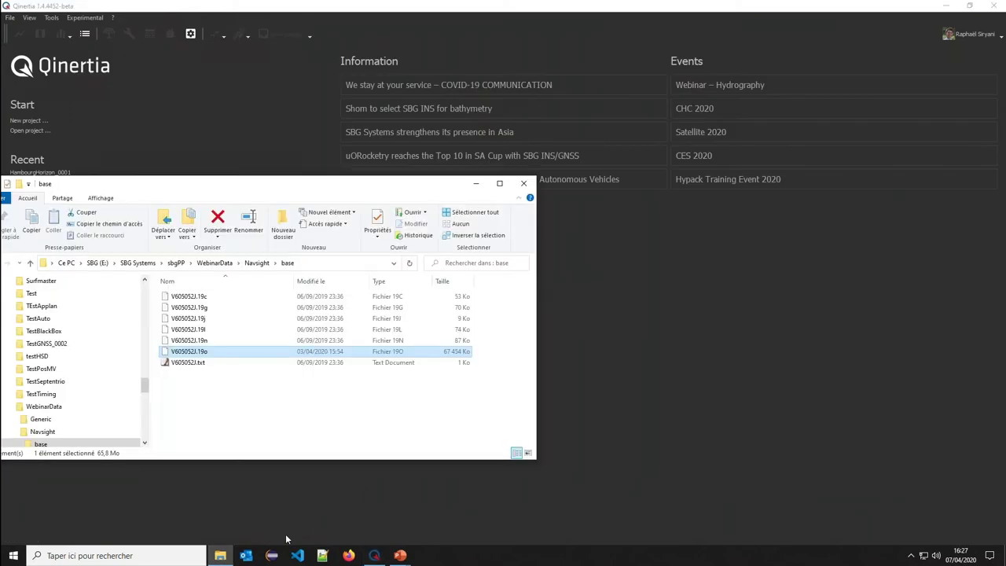
pyautogui.click(26, 122)
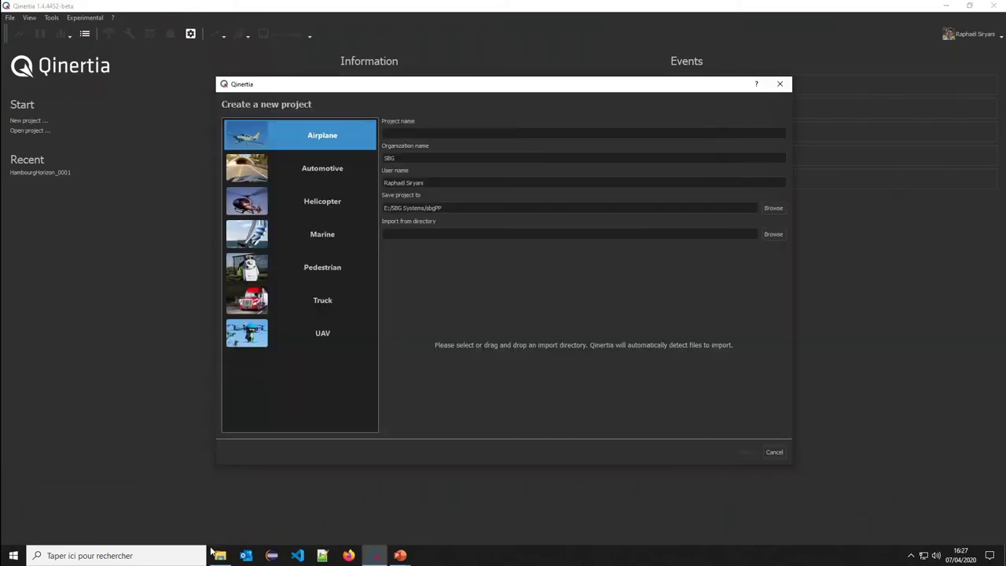
# Open the WebinarData Generic folder's project.json in Notepad++.
pyautogui.click(220, 555)
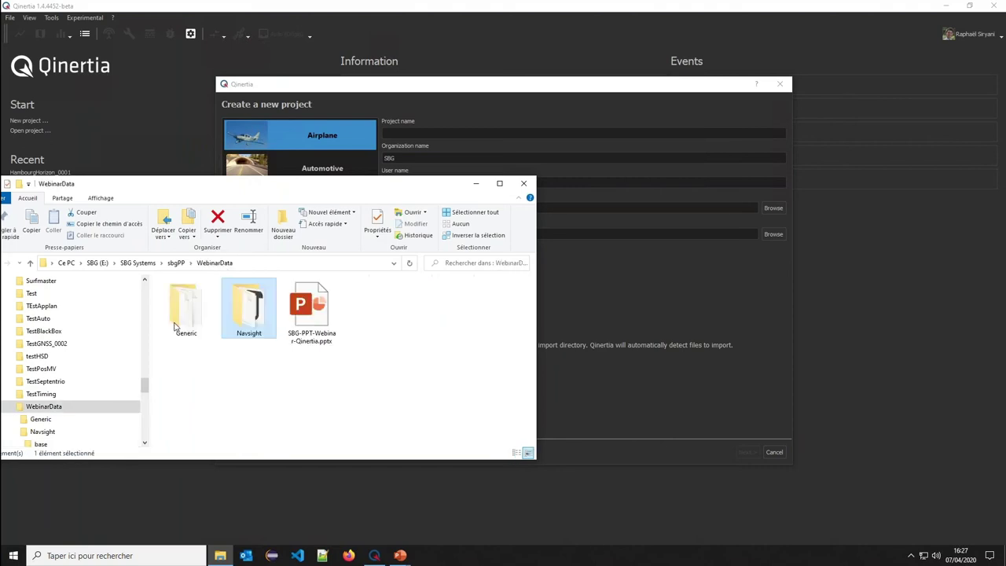
pyautogui.doubleClick(187, 329)
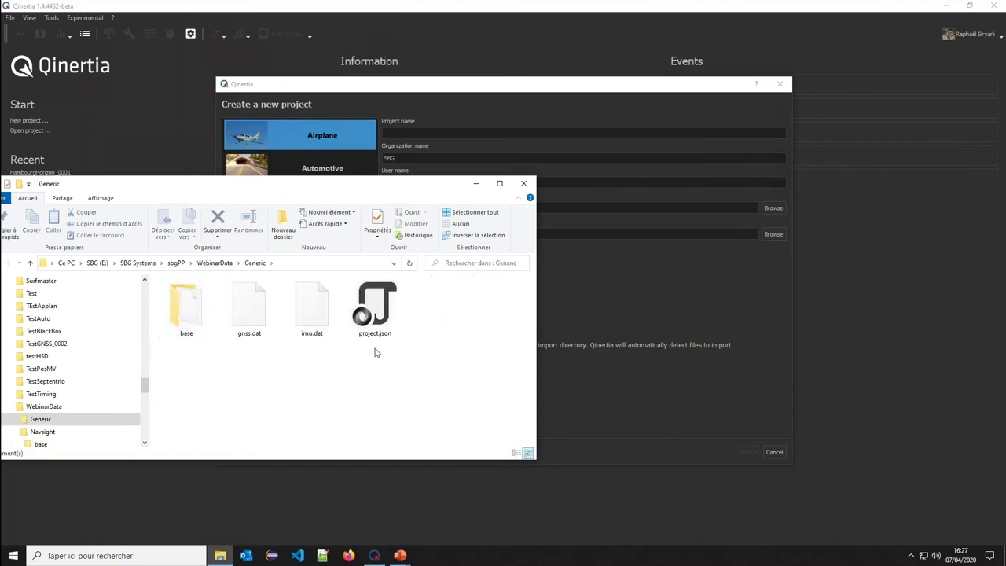
pyautogui.moveTo(366, 189); pyautogui.dragTo(360, 272)
pyautogui.rightClick(363, 382)
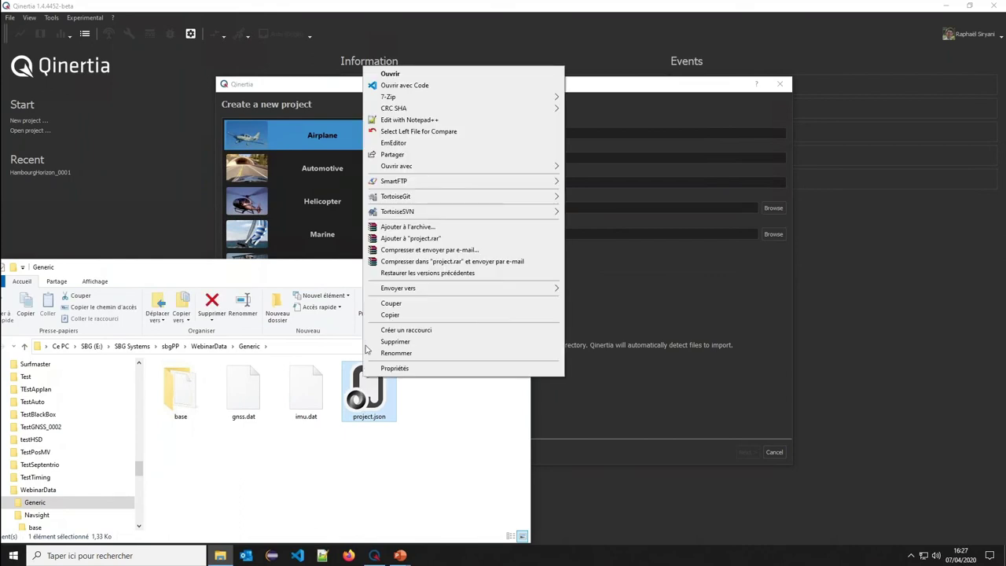
pyautogui.click(267, 483)
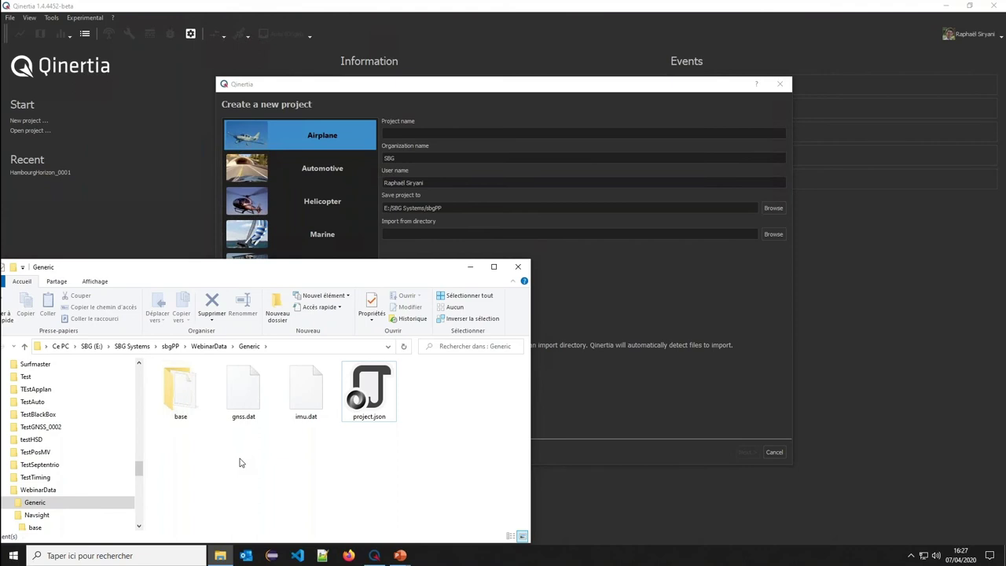
pyautogui.rightClick(355, 407)
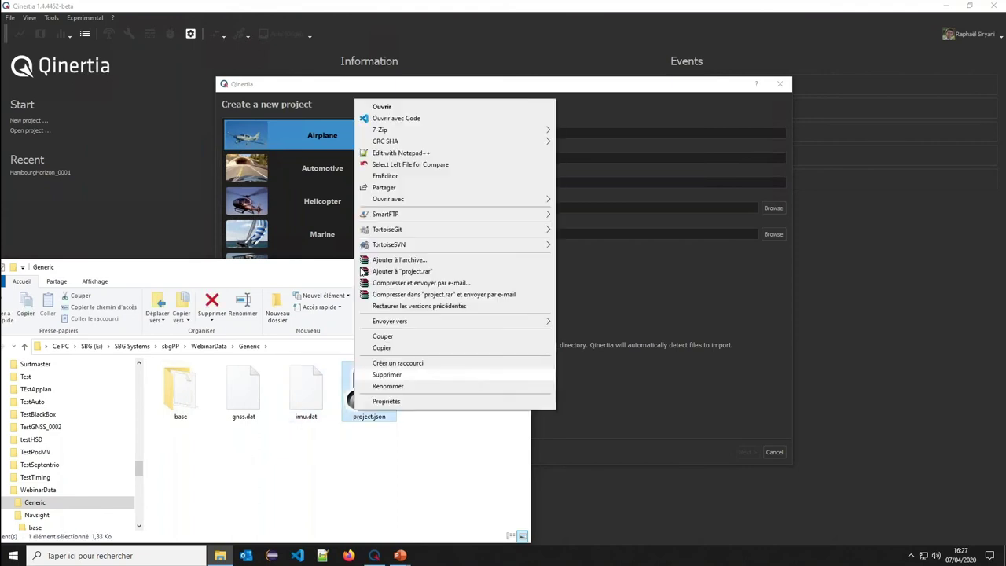
pyautogui.click(399, 153)
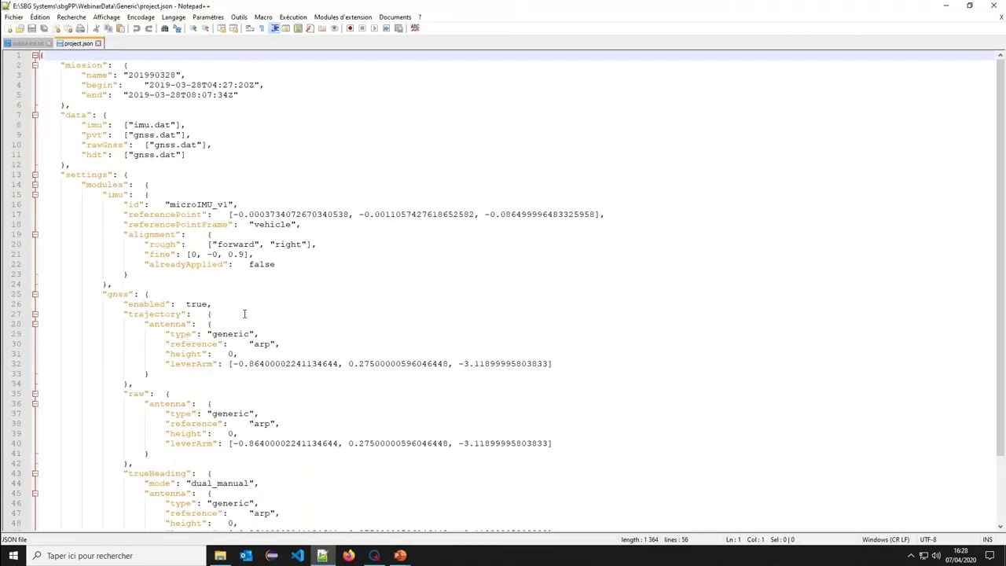
pyautogui.scroll(-3, 245, 313)
pyautogui.scroll(3, 246, 355)
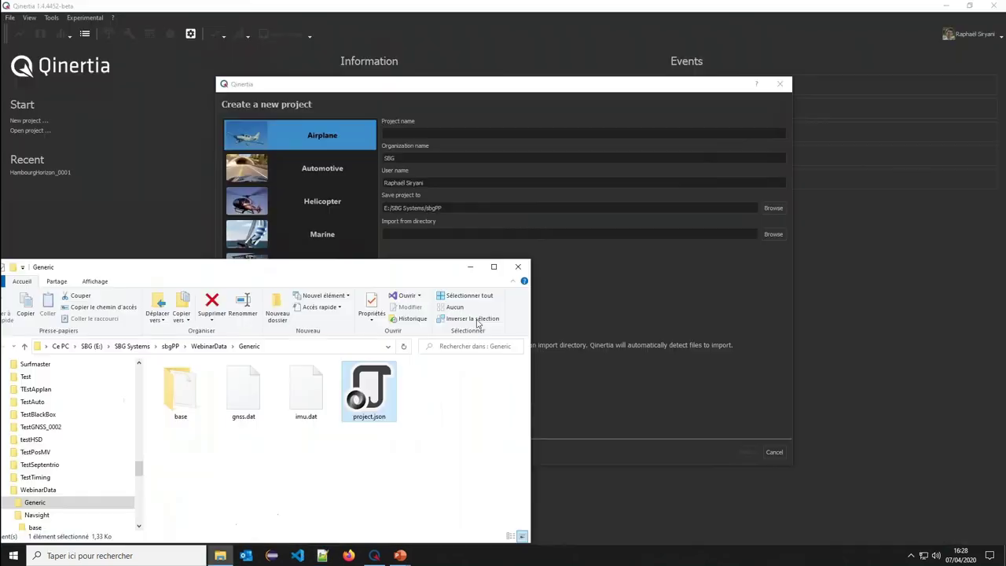
# Close Notepad++ and drop project.json onto the Create a new project dialog.
pyautogui.click(992, 7)
pyautogui.moveTo(409, 274); pyautogui.dragTo(338, 275)
pyautogui.moveTo(298, 391); pyautogui.dragTo(537, 366)
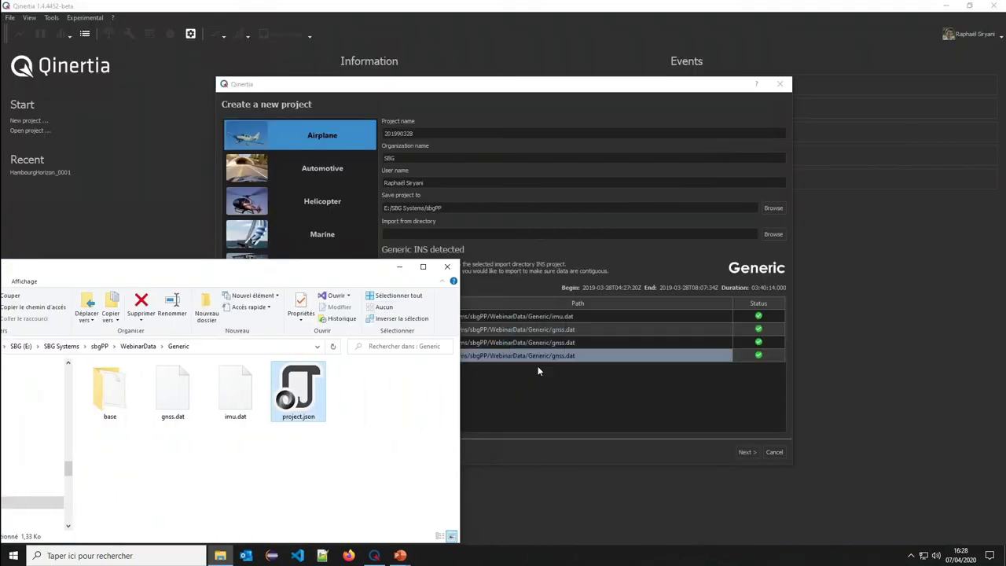
pyautogui.click(496, 402)
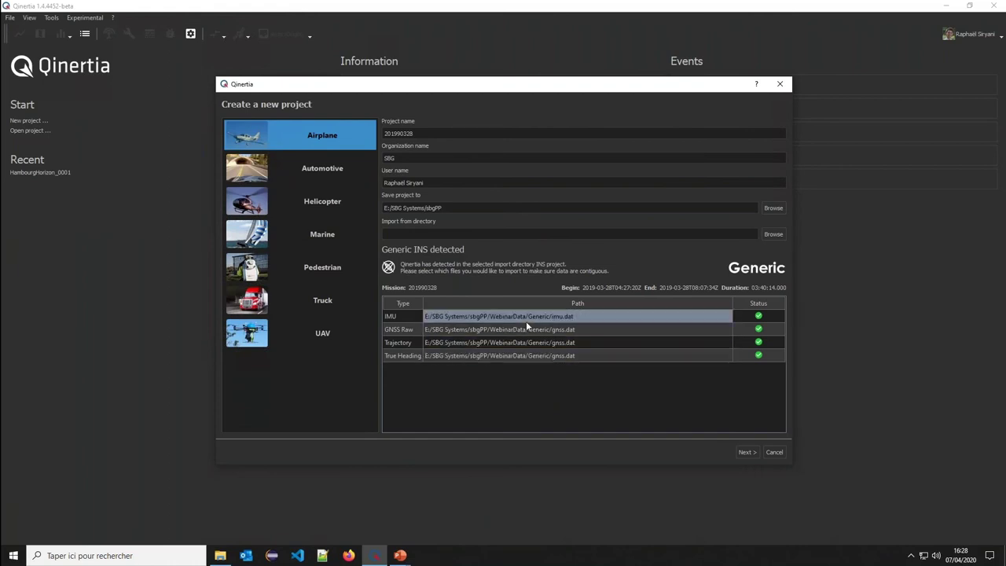
# Accept data sources, trajectory, base station, IMU and GNSS pages, then finish project 201990328.
pyautogui.click(745, 452)
pyautogui.click(747, 453)
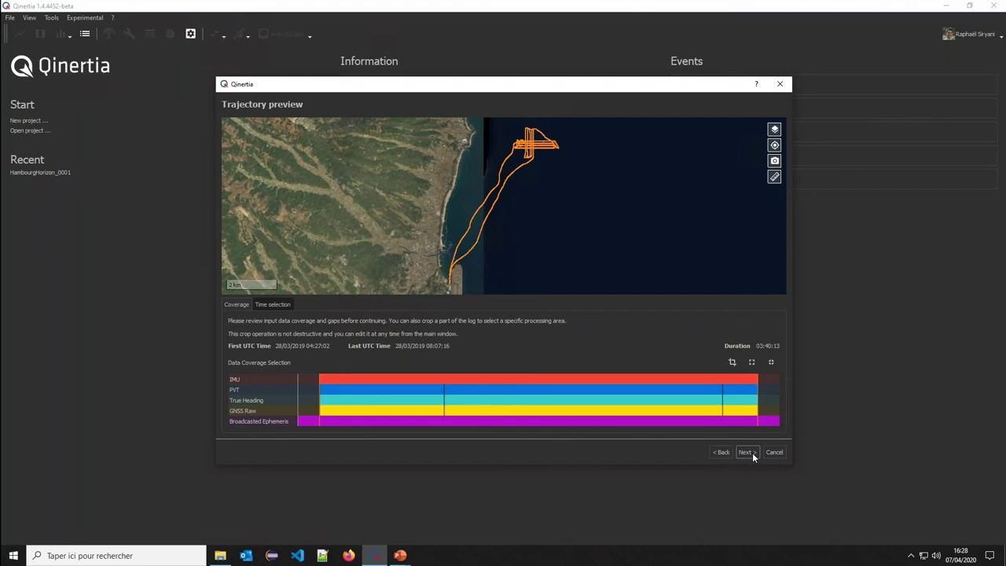
pyautogui.click(752, 452)
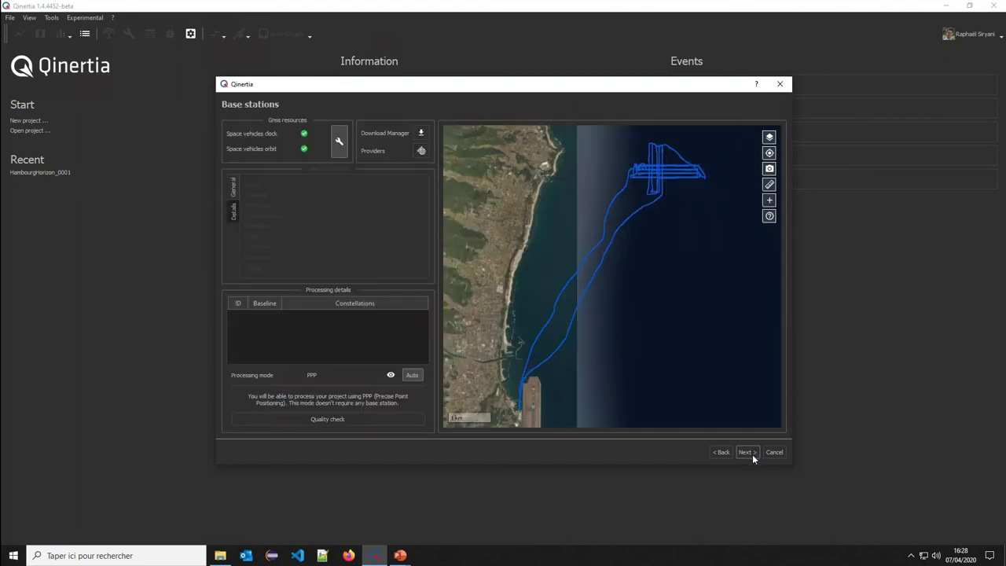
pyautogui.click(751, 454)
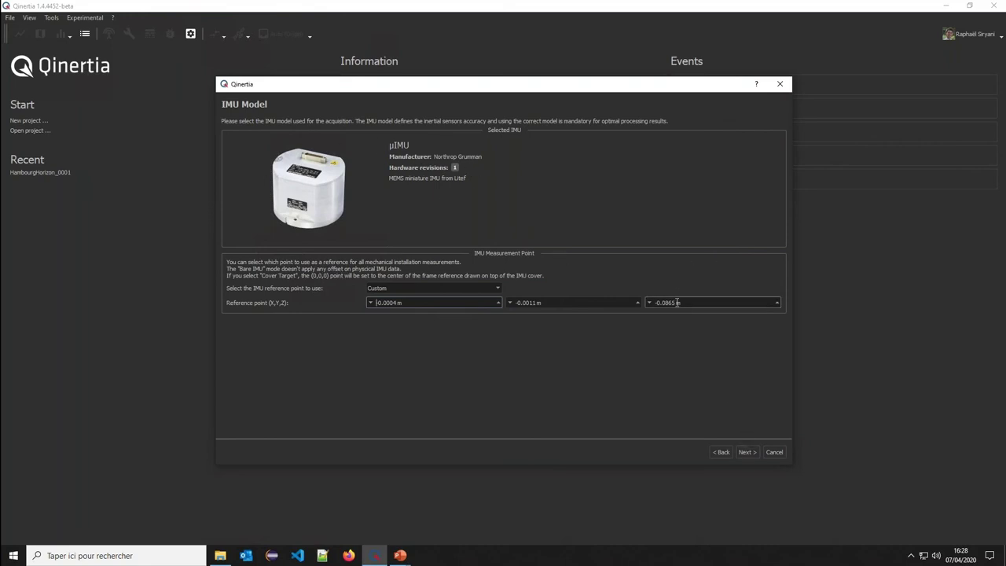
pyautogui.click(748, 454)
pyautogui.click(749, 455)
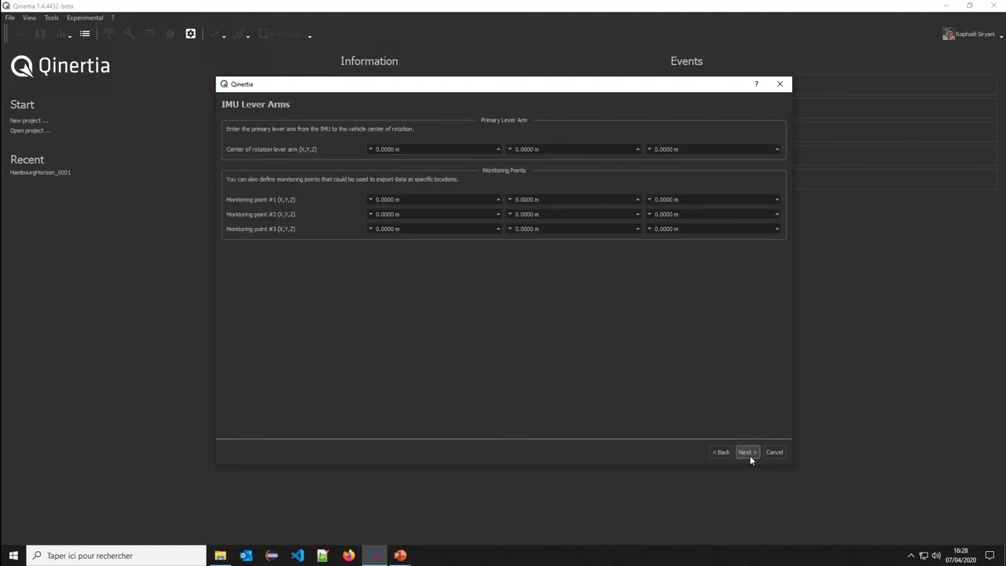
pyautogui.click(748, 455)
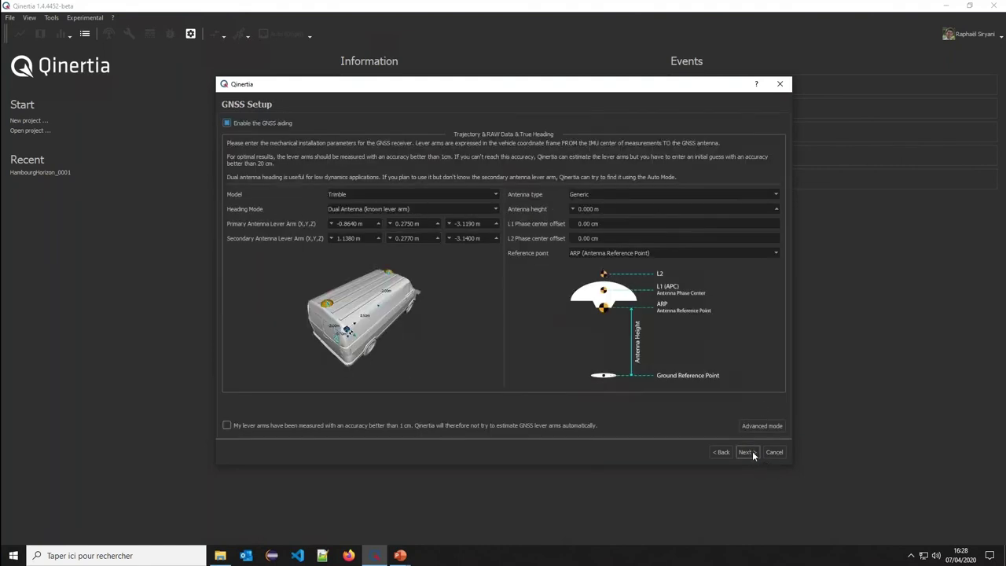
pyautogui.click(747, 452)
pyautogui.click(774, 451)
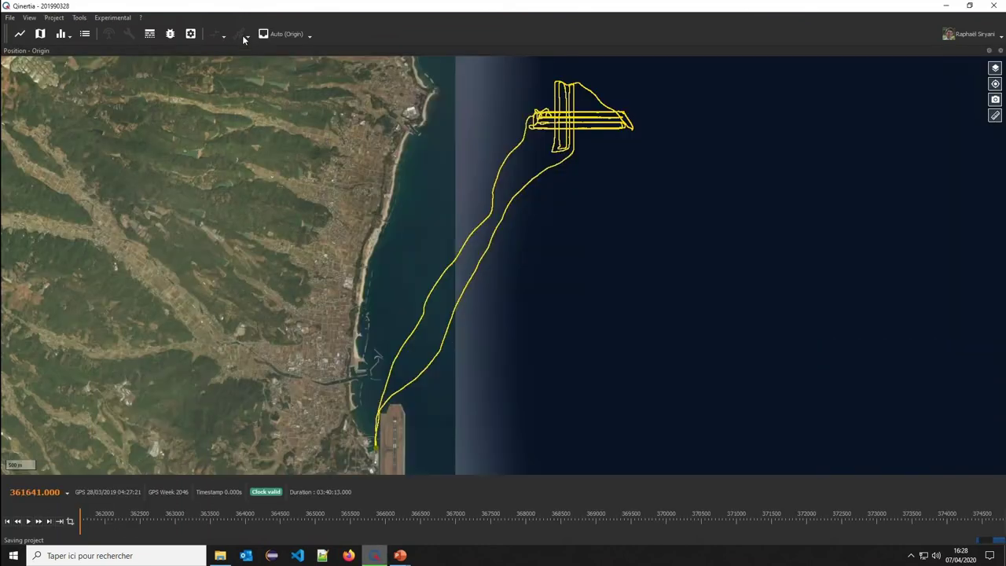
# Start Loosely coupling processing on project 201990328.
pyautogui.click(215, 33)
pyautogui.click(248, 84)
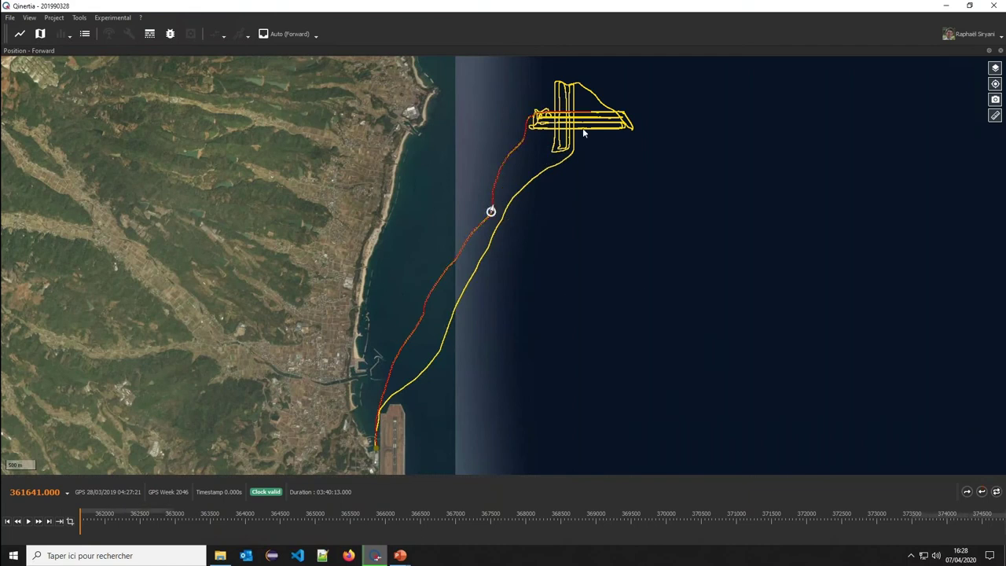
pyautogui.scroll(4, 565, 123)
pyautogui.scroll(5, 565, 123)
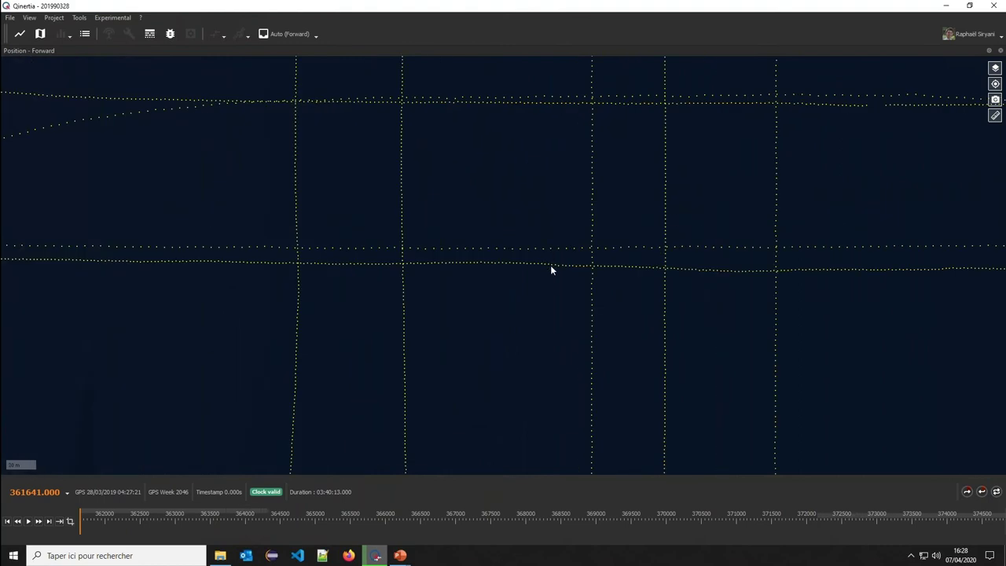
# Move the position marker into the survey lines and show the processing progress summary.
pyautogui.scroll(-5, 508, 306)
pyautogui.scroll(-10, 512, 309)
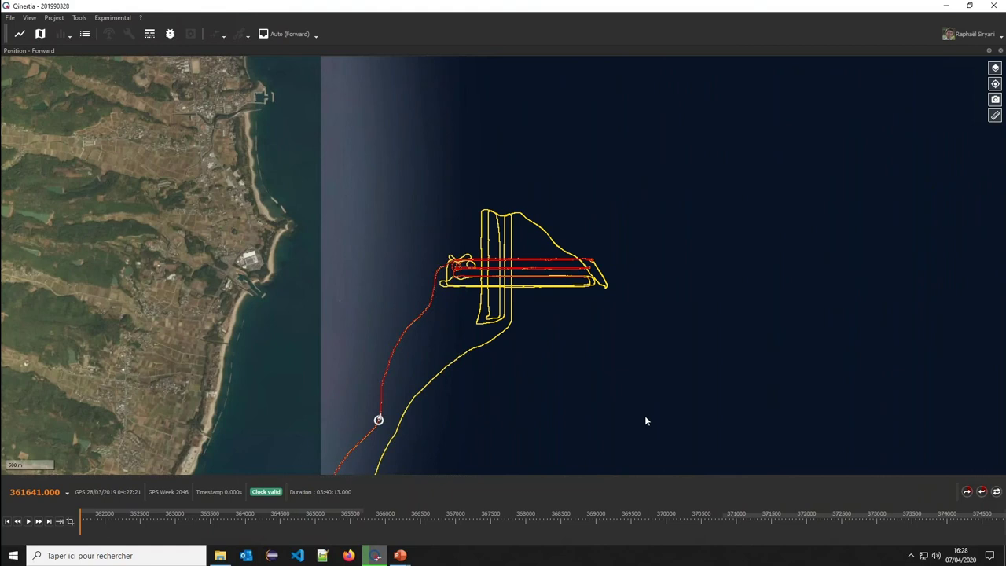
pyautogui.click(967, 493)
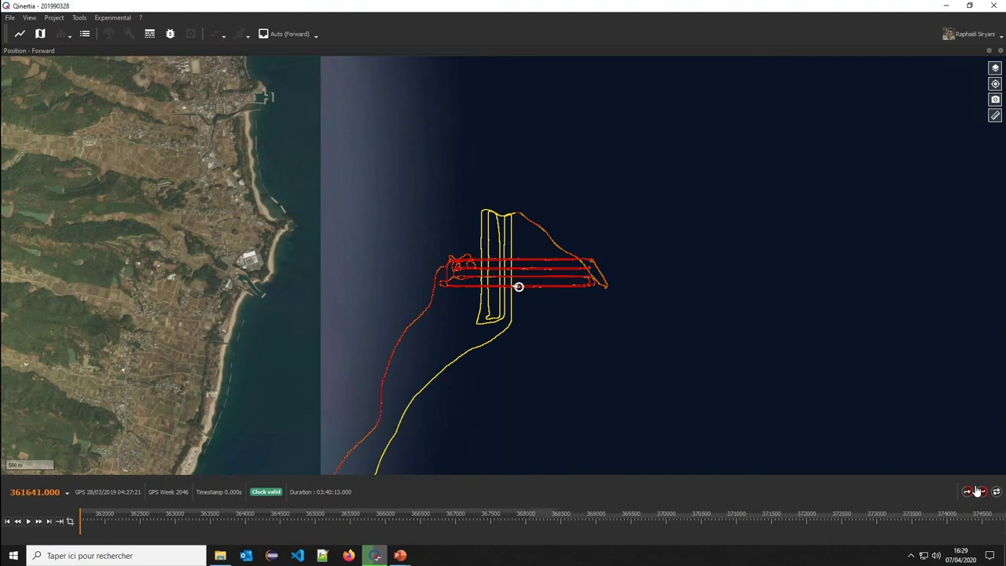
pyautogui.click(977, 491)
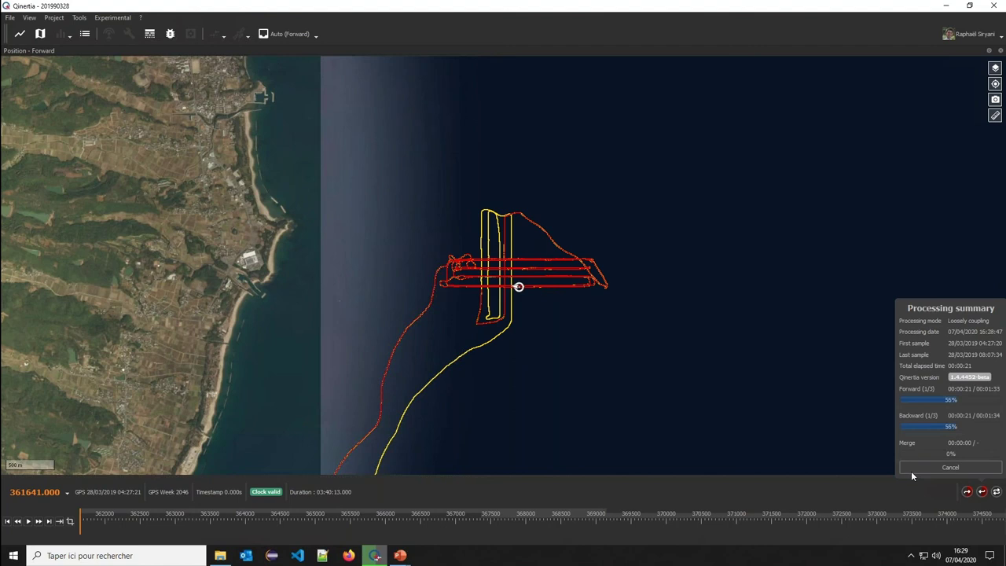
# Bring back the webinar deck in PowerPoint at slide 5, 'Qinertia - Post Processing'.
pyautogui.click(397, 556)
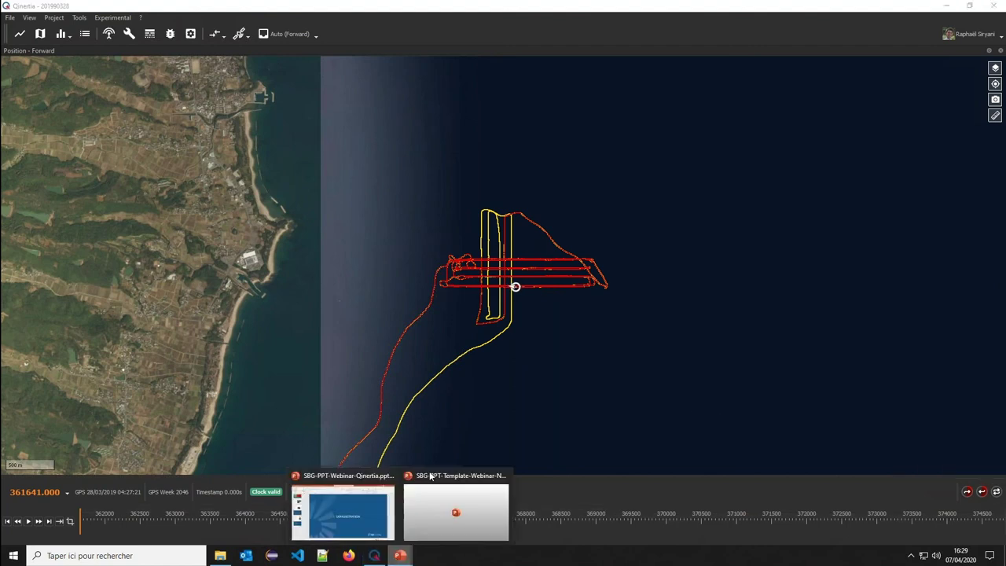
pyautogui.click(369, 505)
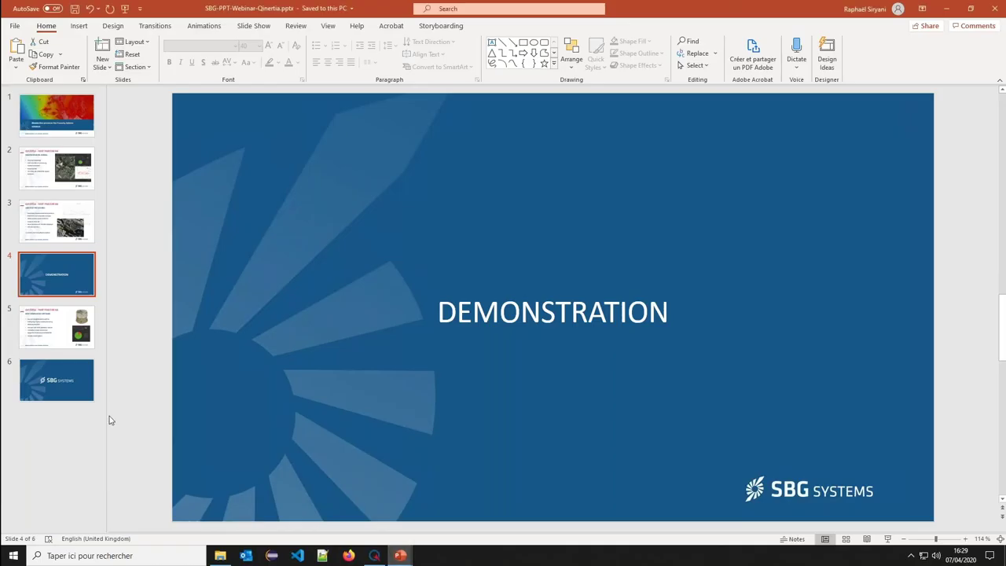
pyautogui.click(66, 338)
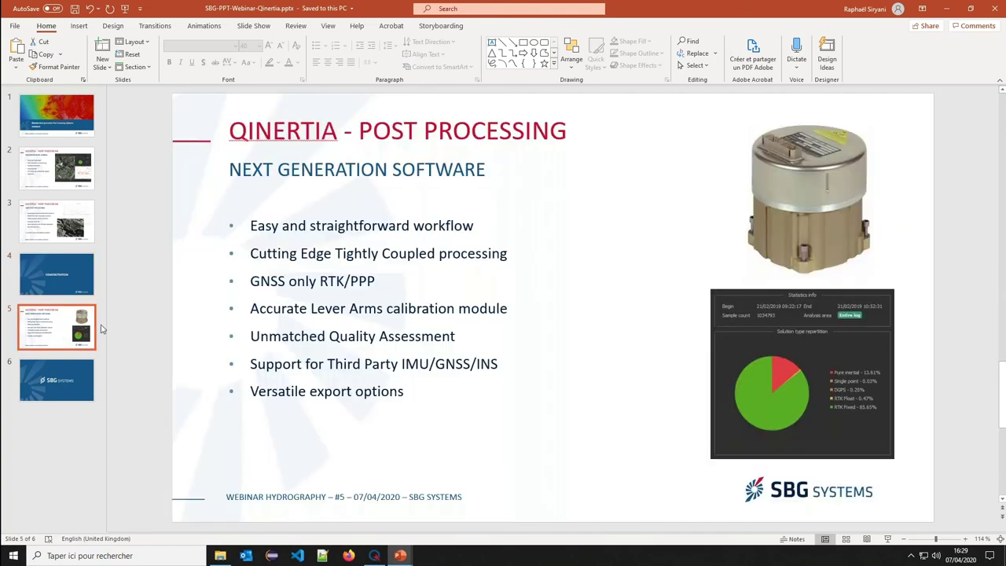